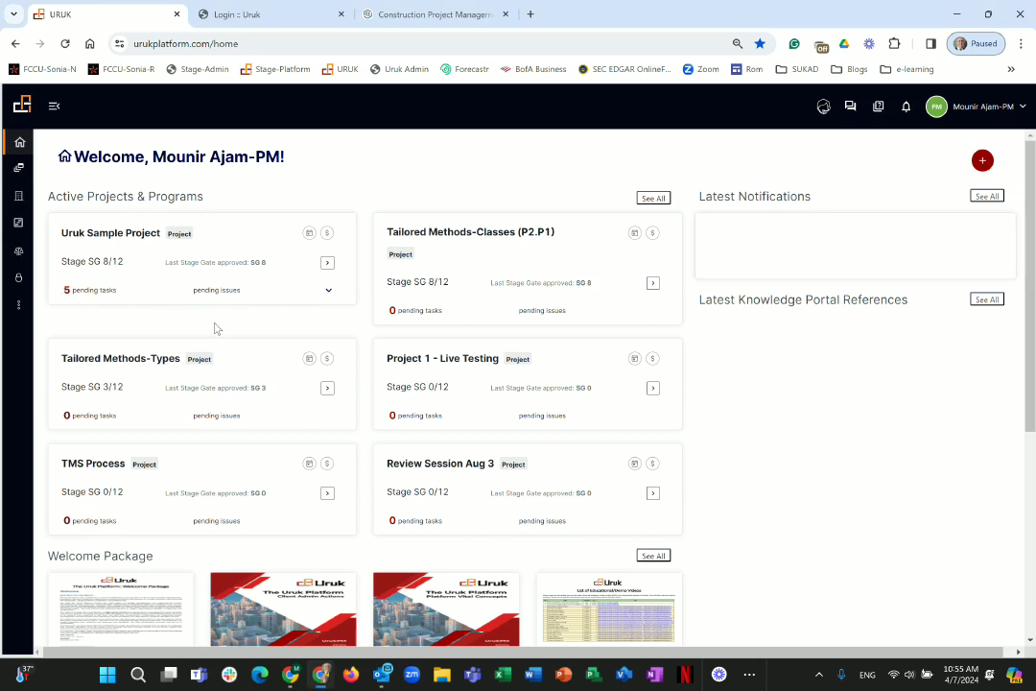
View the Uruk Sample Project's pending tasks on the home page and check the dashboard's add options.
click(328, 289)
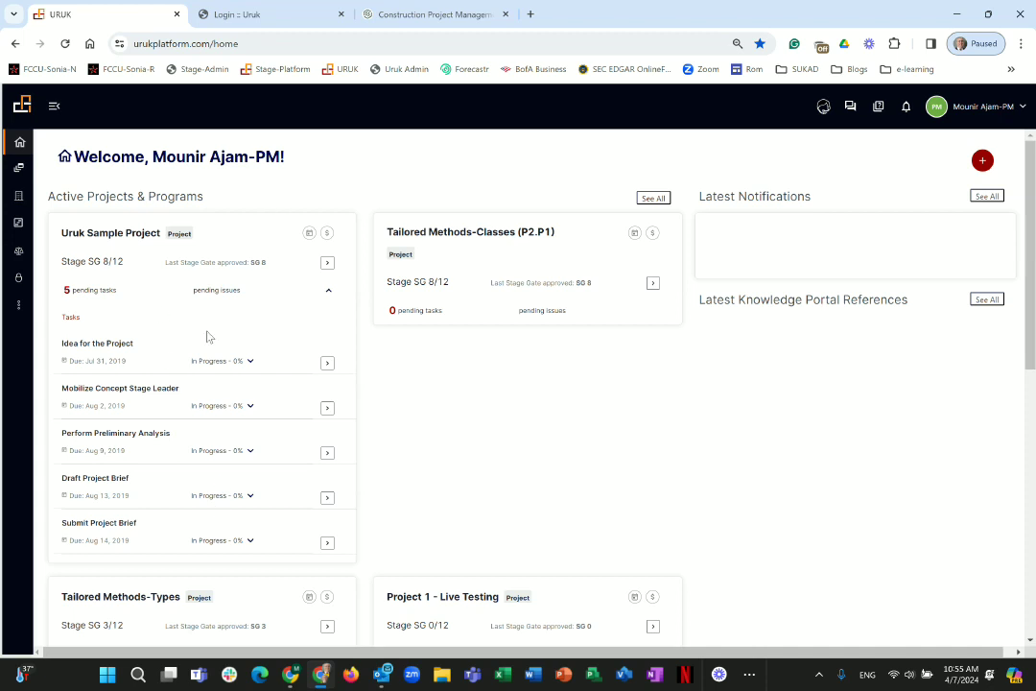
click(328, 289)
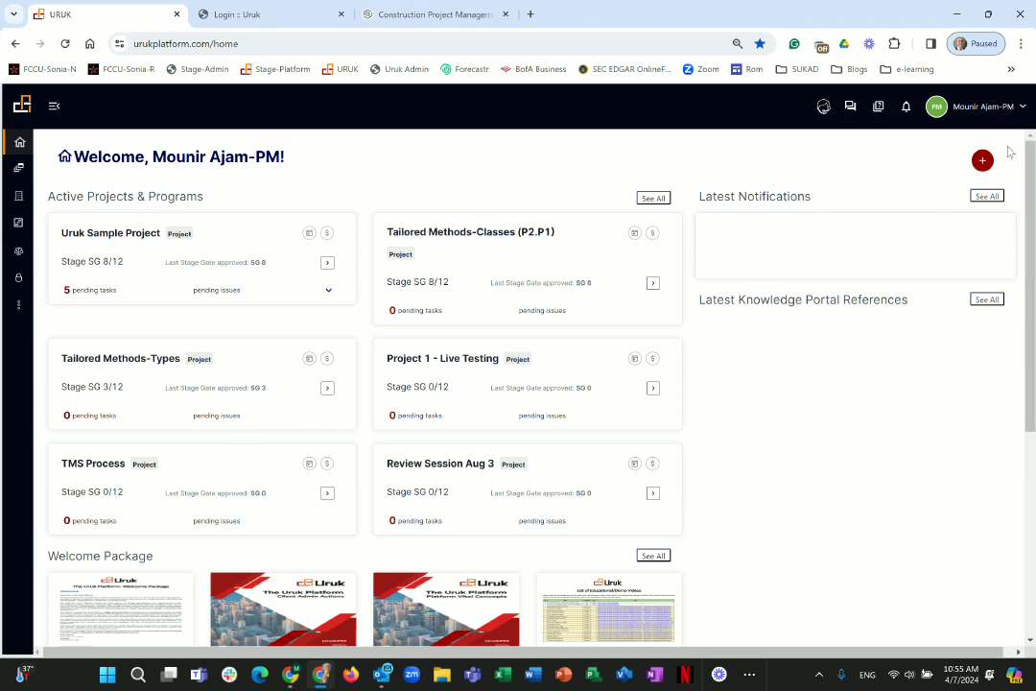
click(983, 161)
click(504, 178)
Examine the Welcome Package, community discussions and lessons learned sections of the home page.
scroll(505, 183, down, 2)
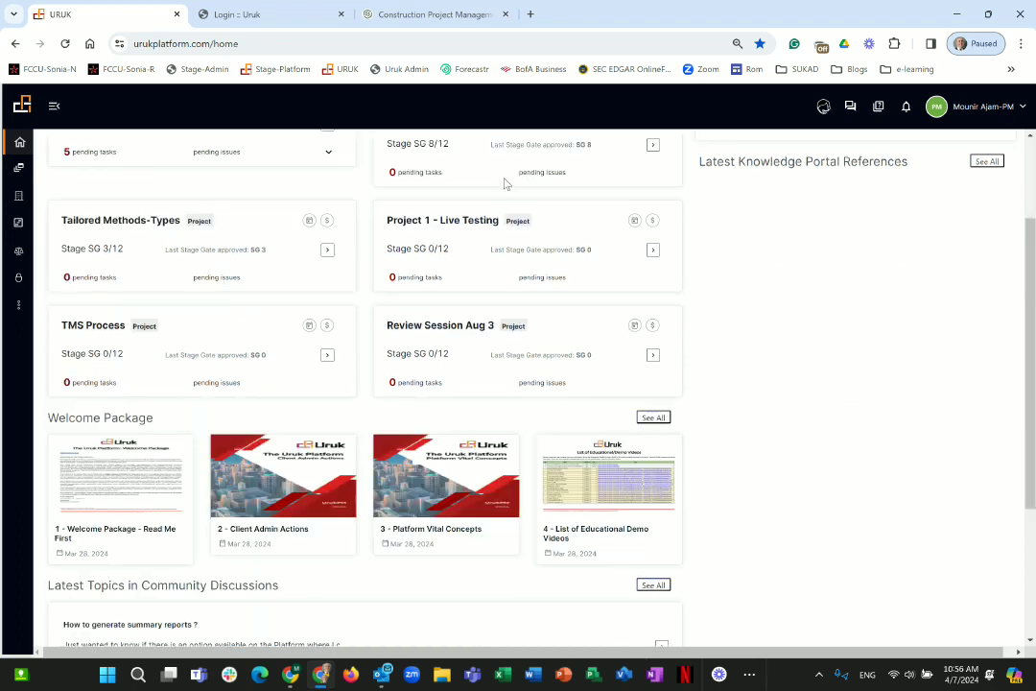
scroll(504, 181, down, 2)
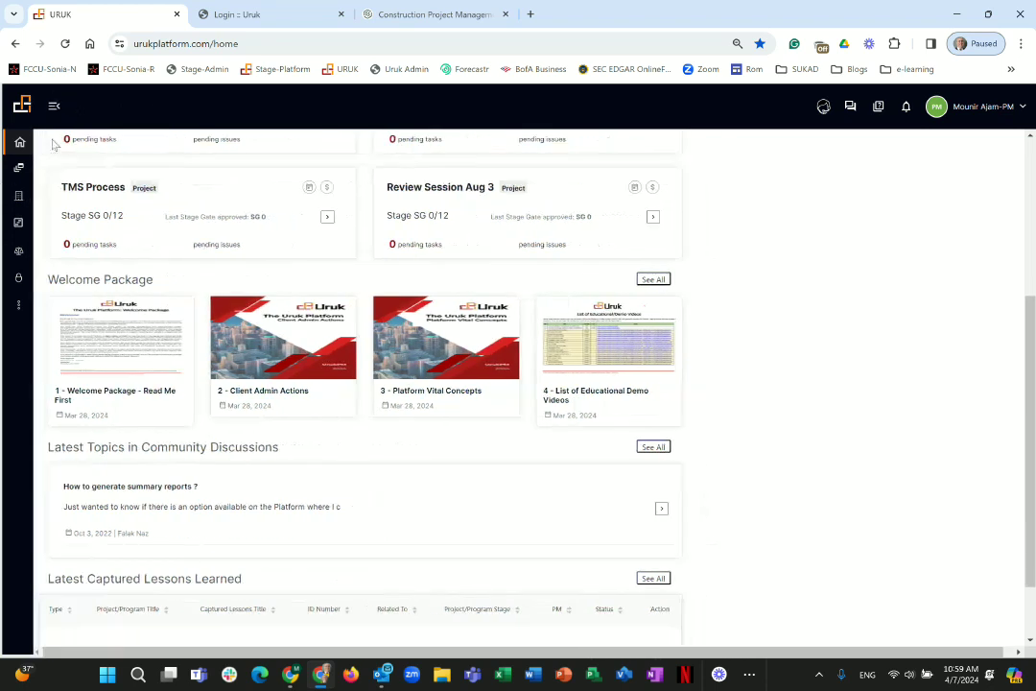
Open the Uruk Guides page from the CoP/Administrative area.
mouse_move(29, 154)
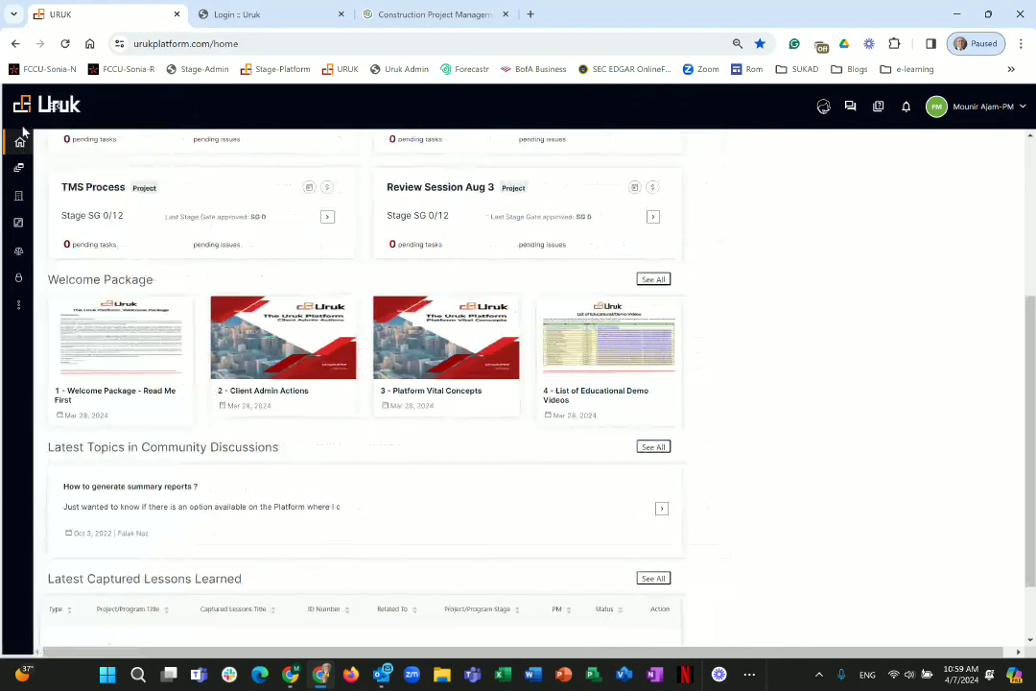
mouse_move(60, 183)
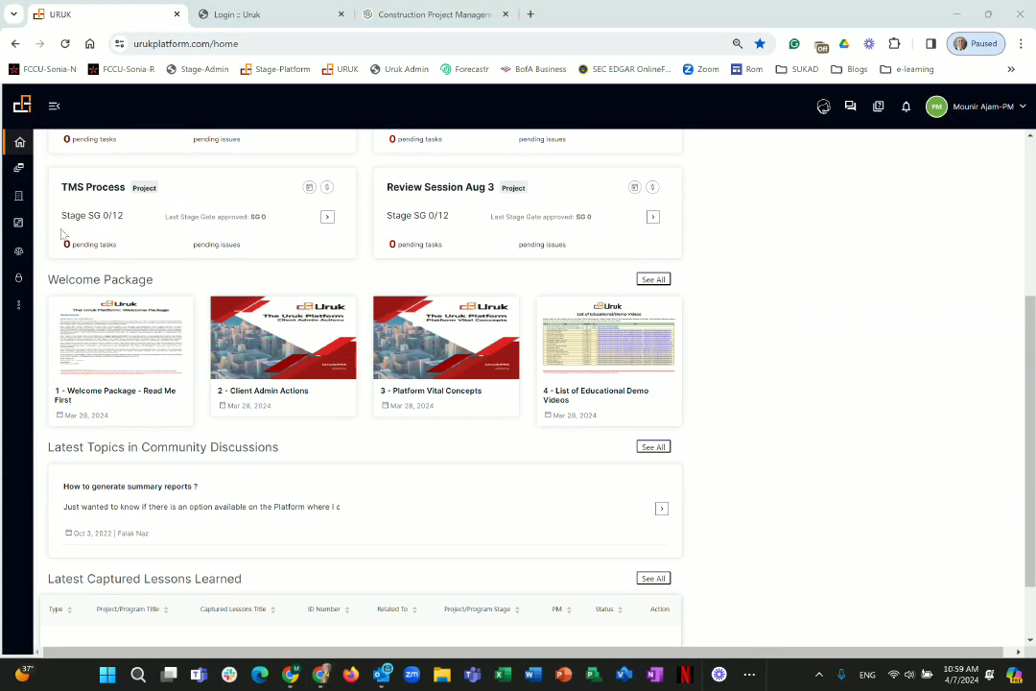
click(56, 108)
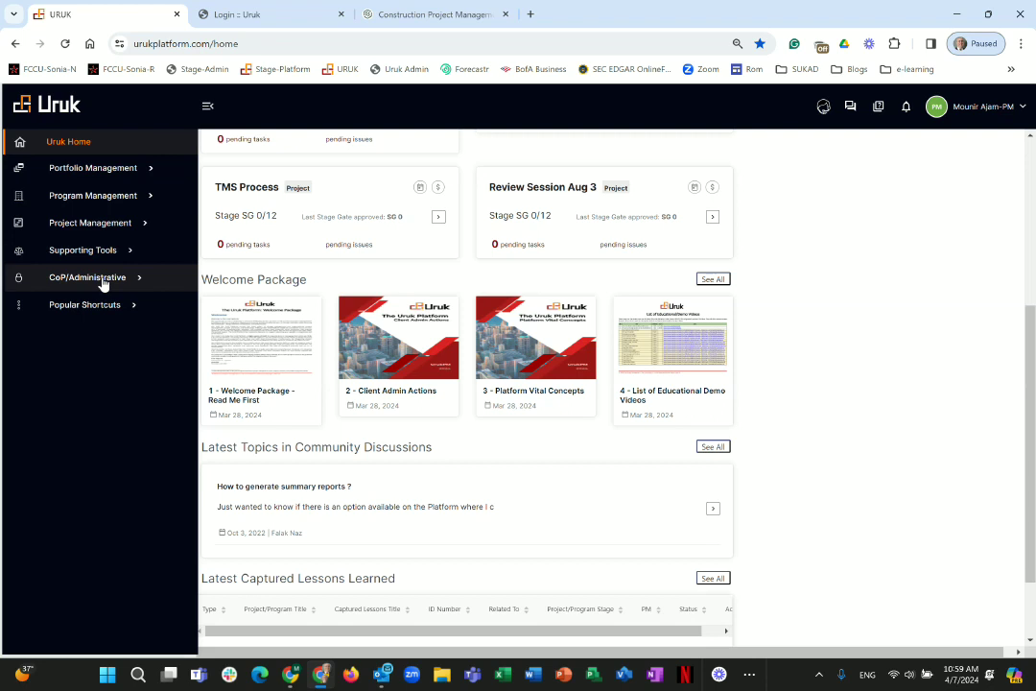
click(104, 280)
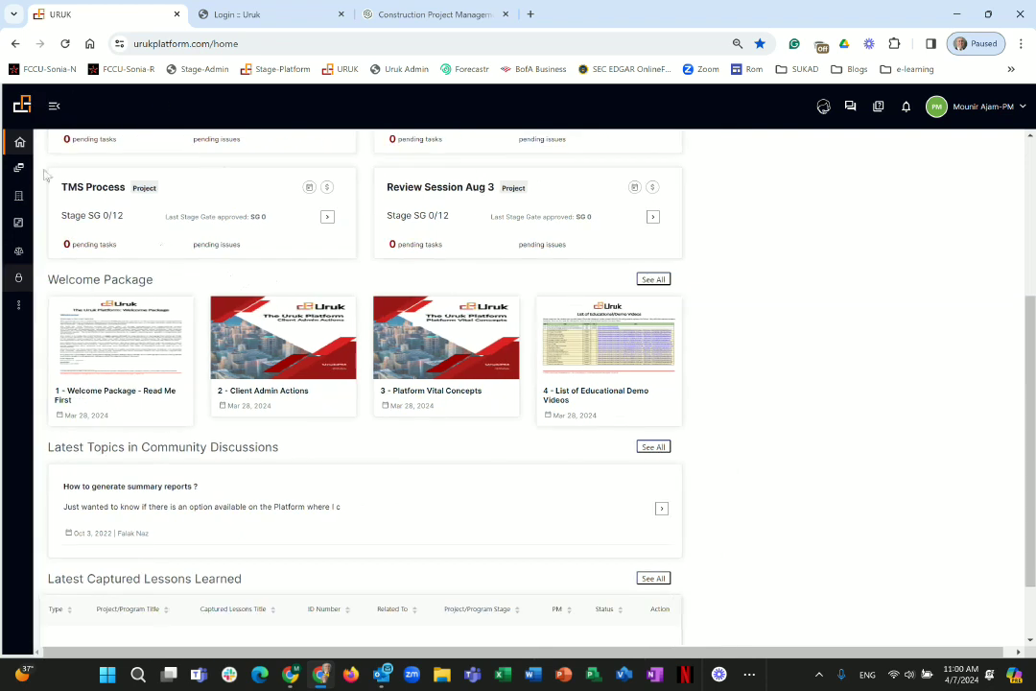
click(54, 105)
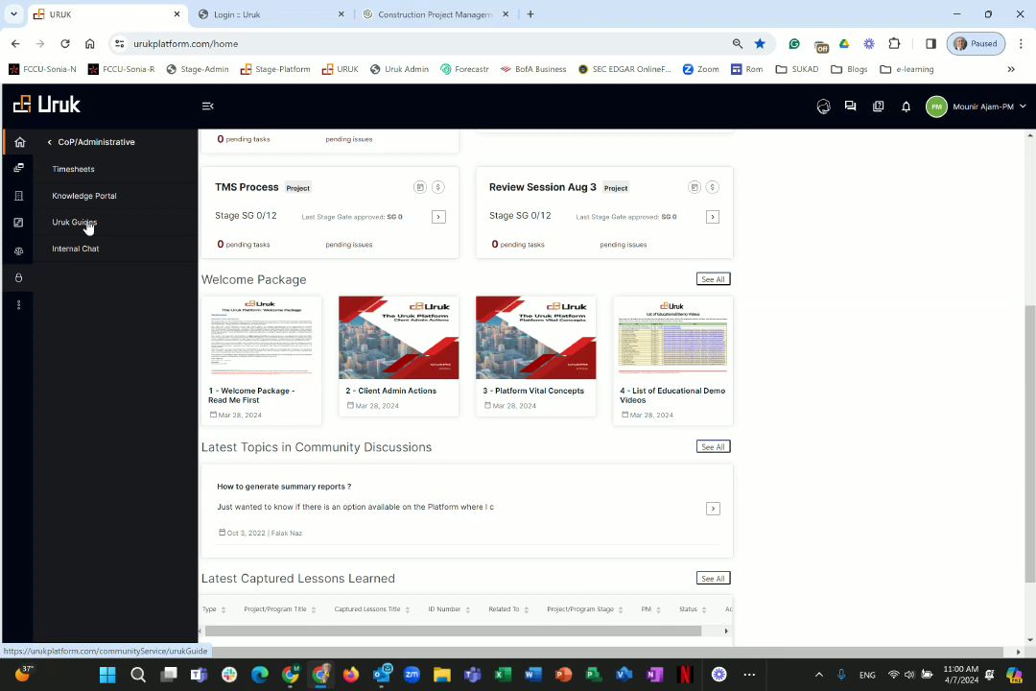
click(87, 223)
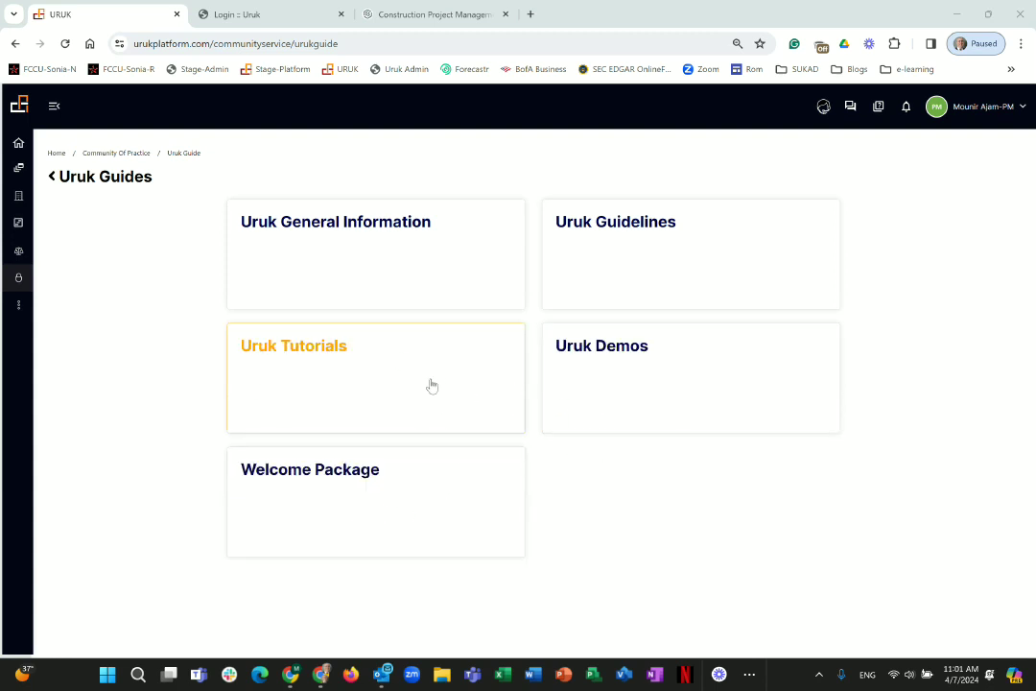
Browse the Uruk Guidelines and Uruk General Information sections of the guides, and return to the home page.
click(636, 280)
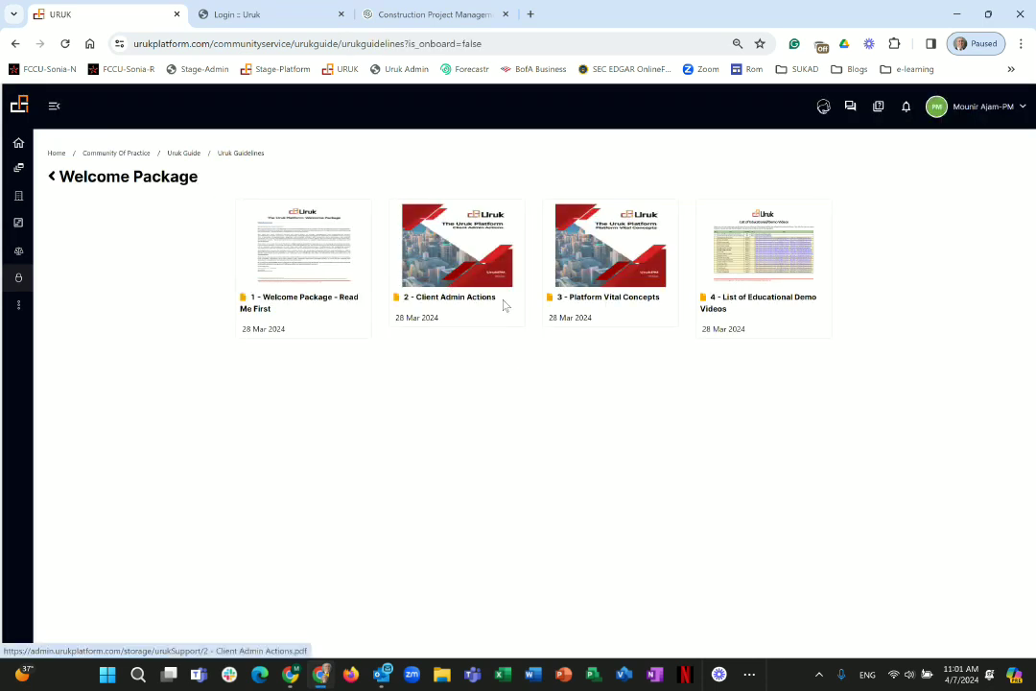
click(69, 175)
click(334, 262)
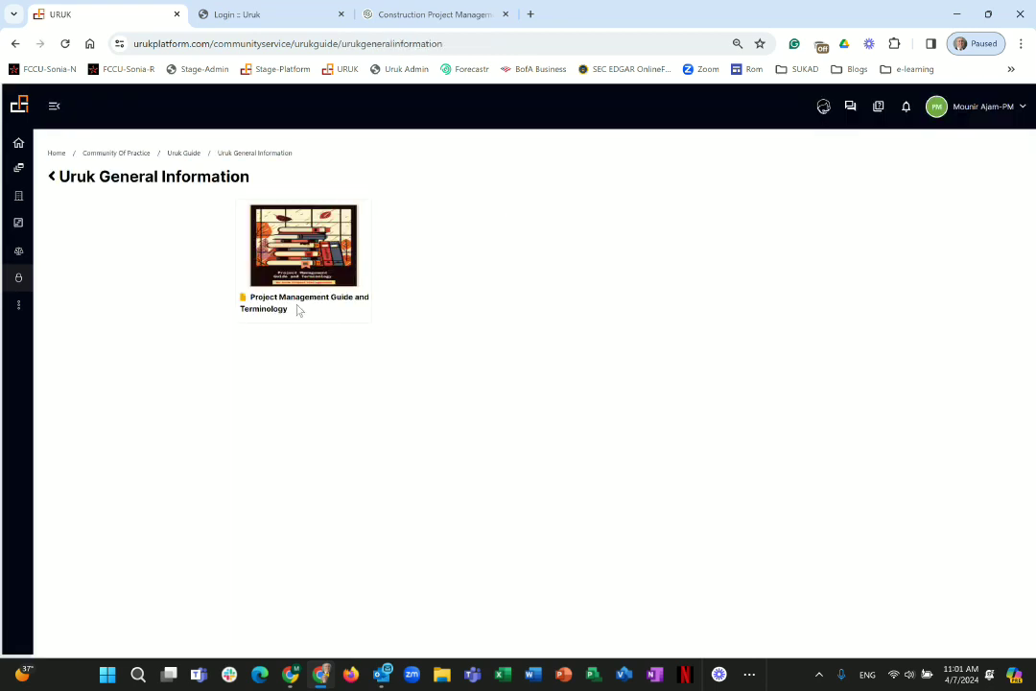
click(100, 179)
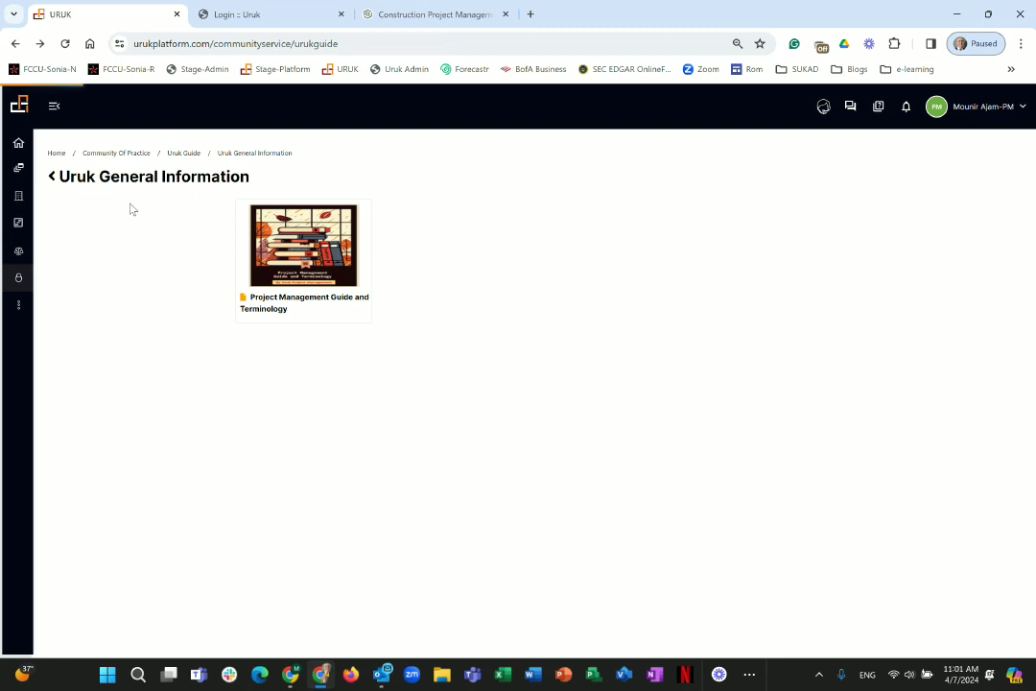
click(77, 181)
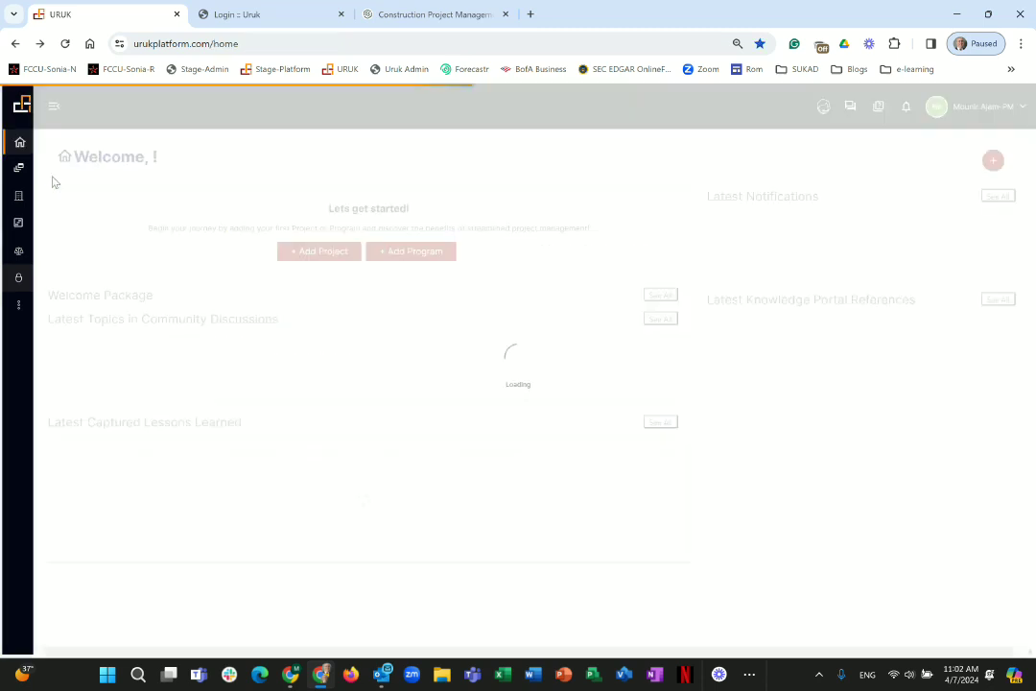
Open the Knowledge Portal to view its resource categories at full page width.
click(53, 107)
click(87, 203)
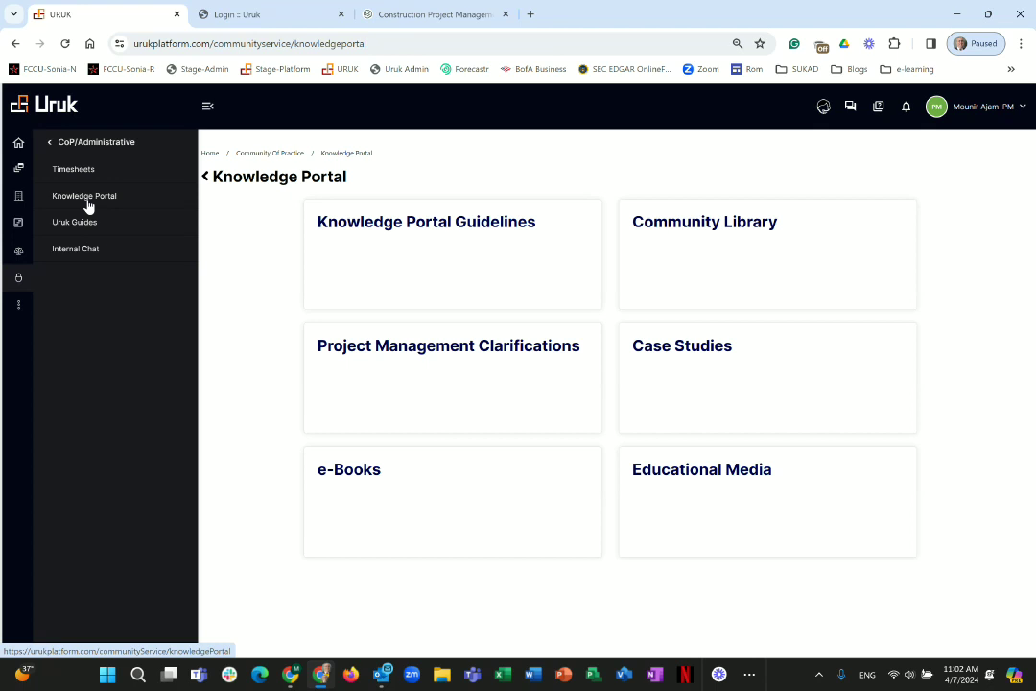
click(87, 206)
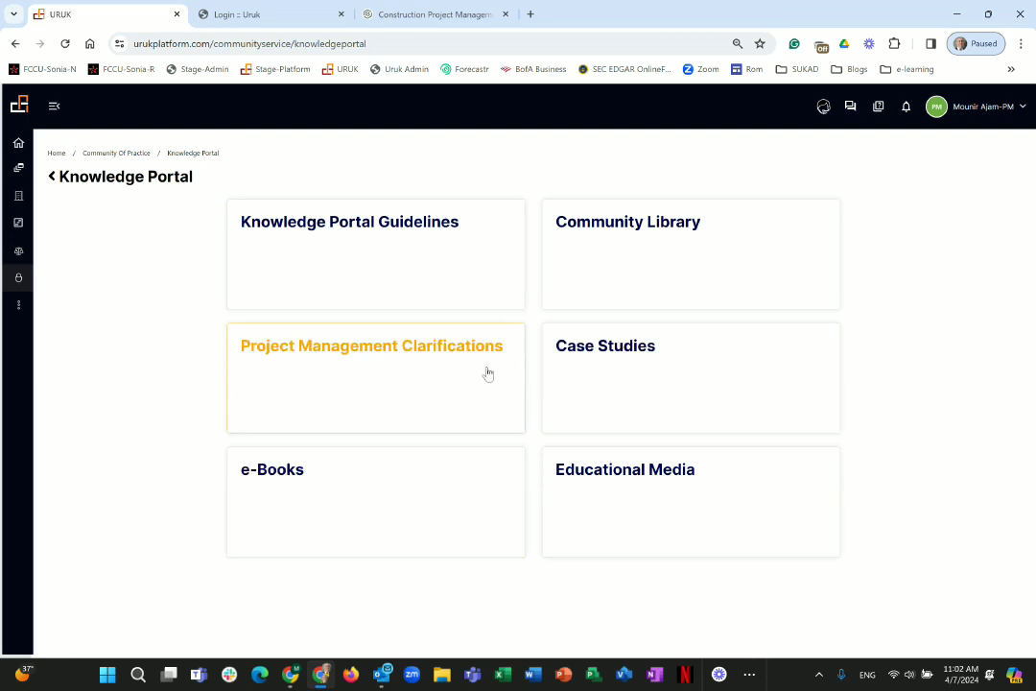
Return to the home page and look over its sections through Latest Captured Lessons Learned.
click(20, 277)
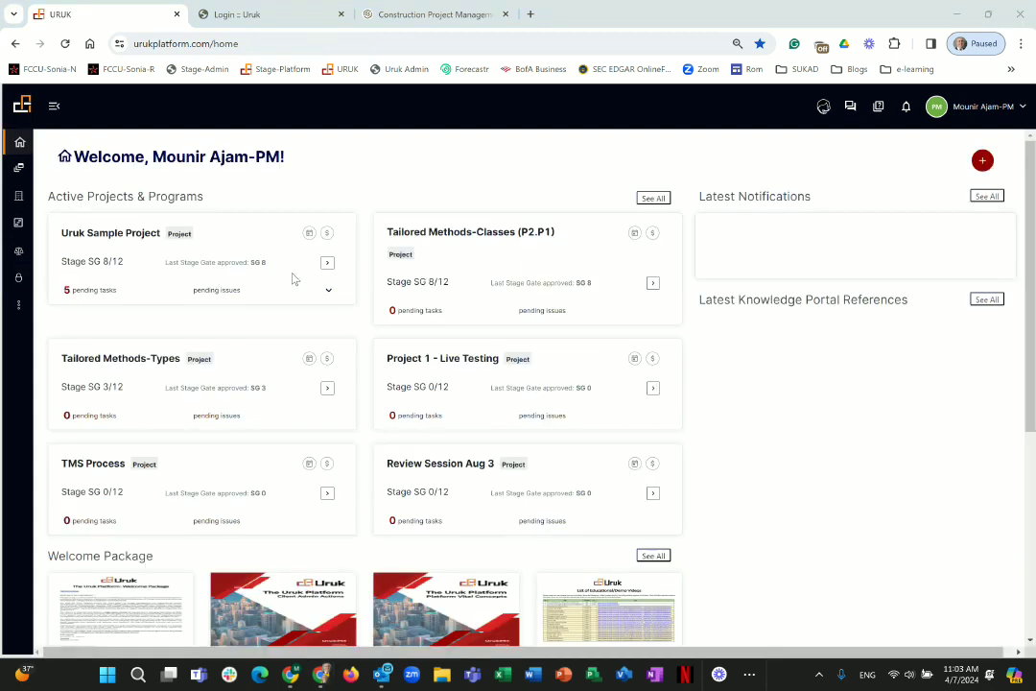
click(703, 423)
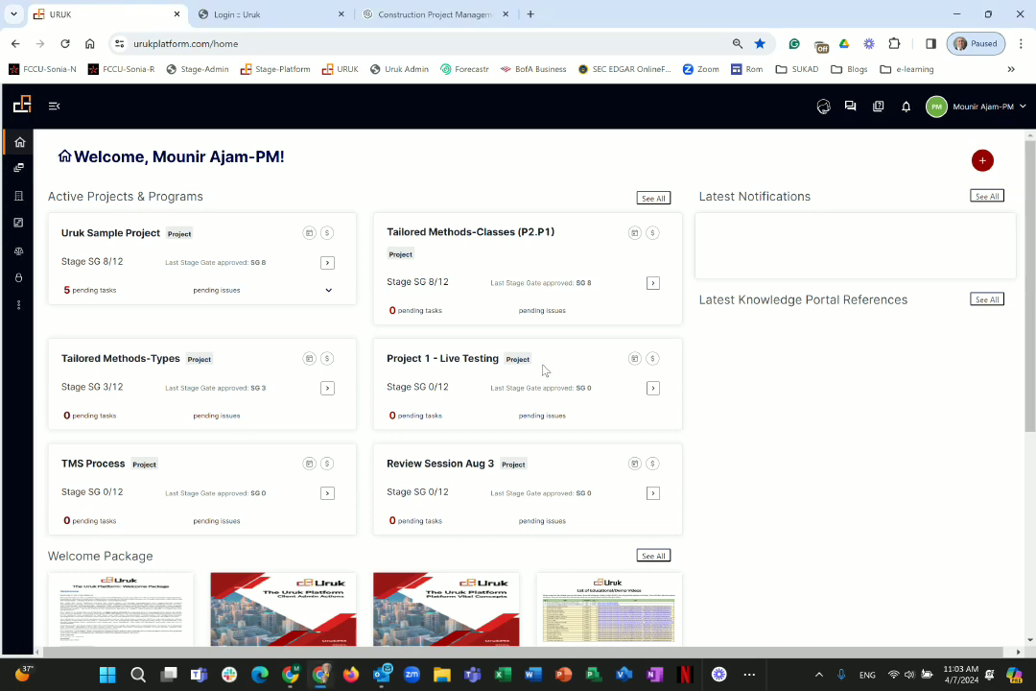
scroll(537, 372, down, 2)
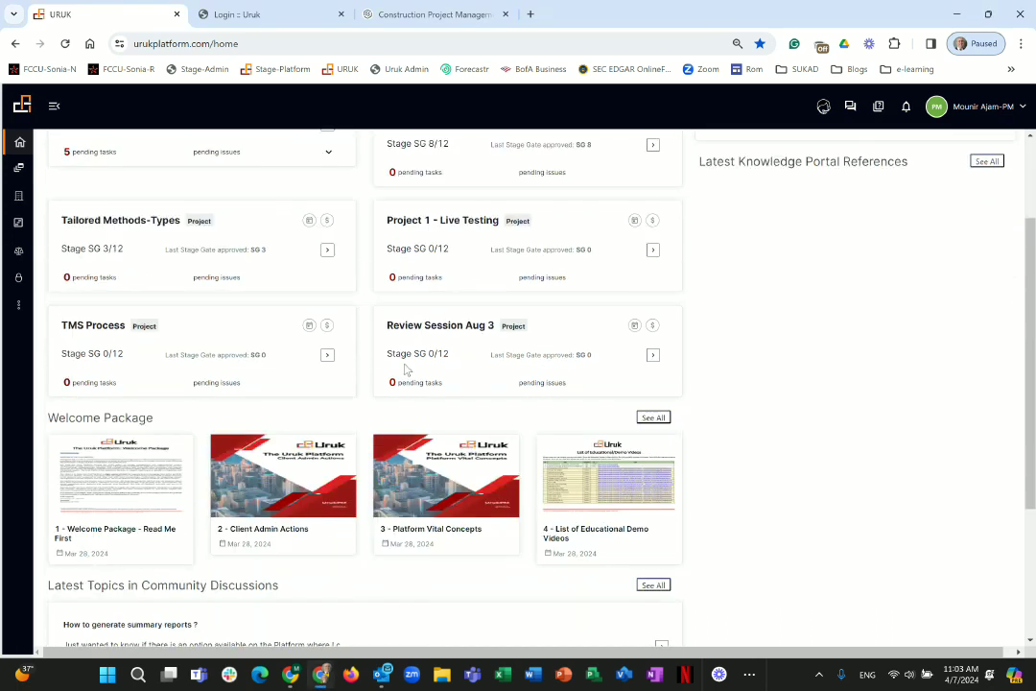
scroll(263, 403, down, 3)
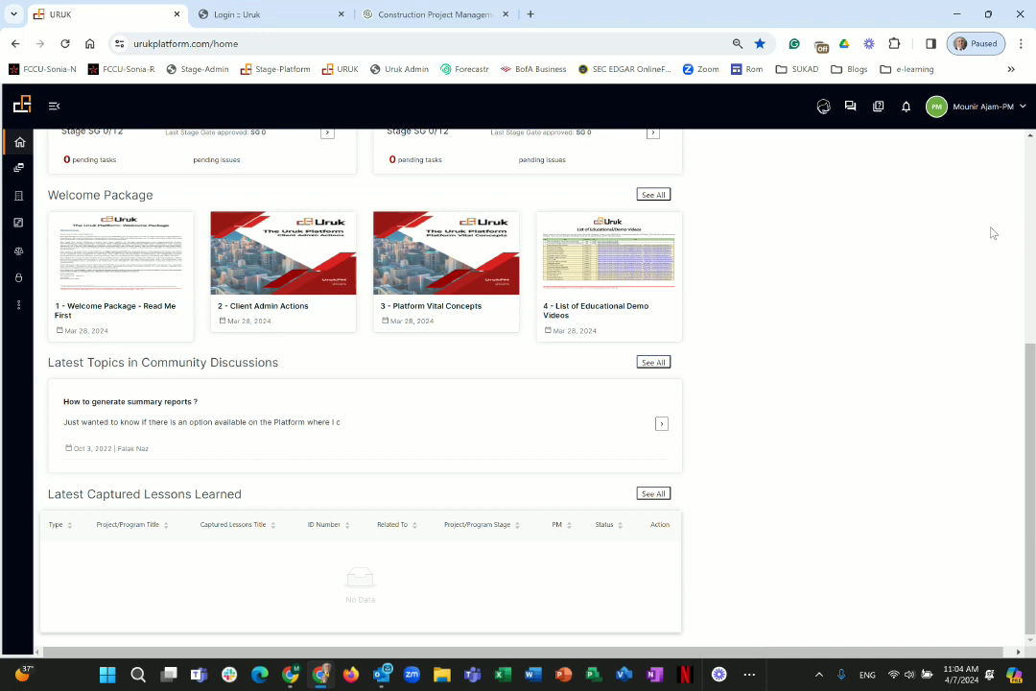
Examine the header's account, notification, help, communication and support options.
click(975, 115)
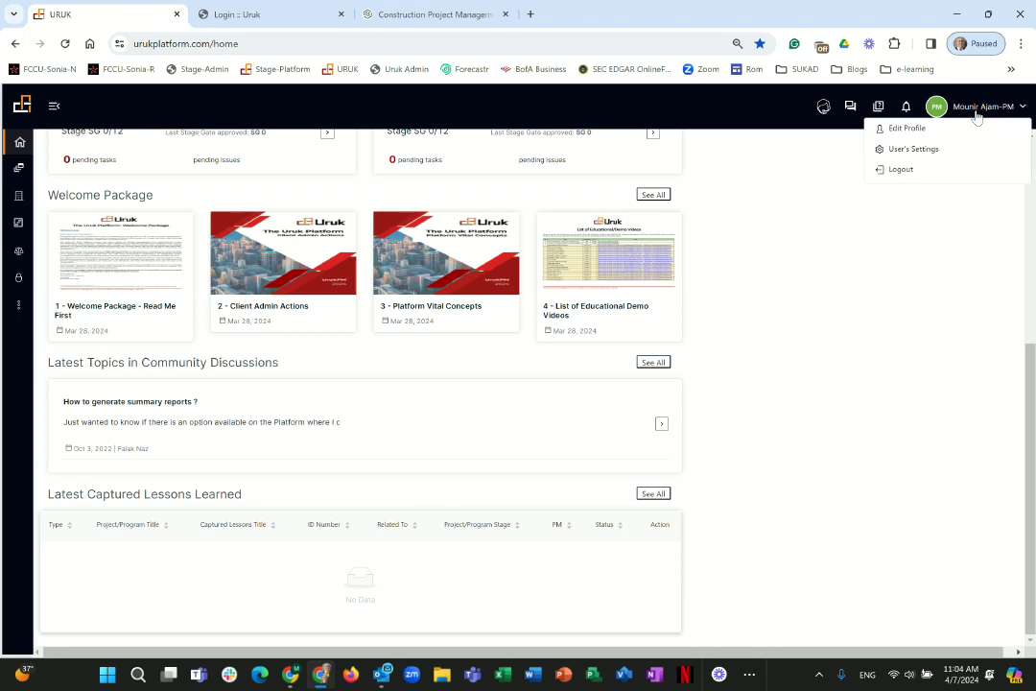
click(906, 108)
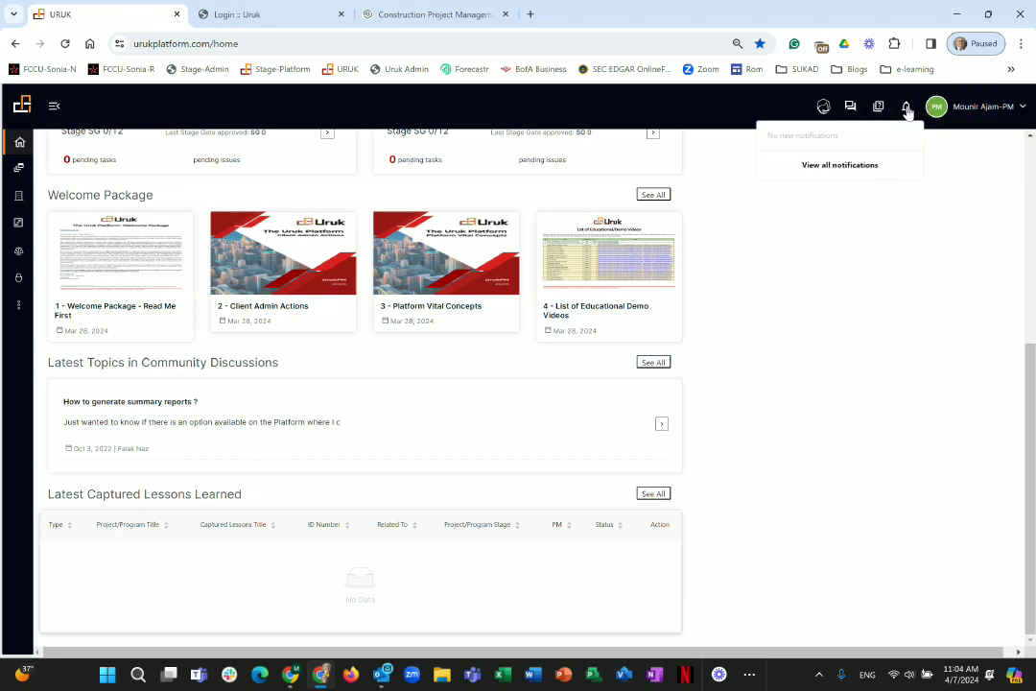
click(879, 109)
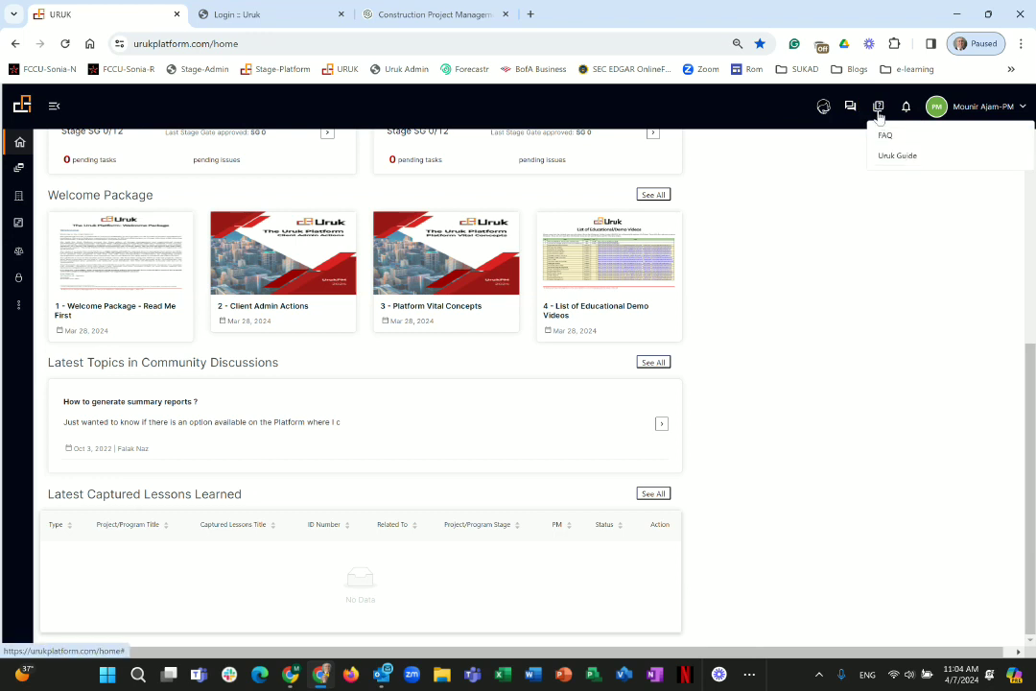
click(850, 108)
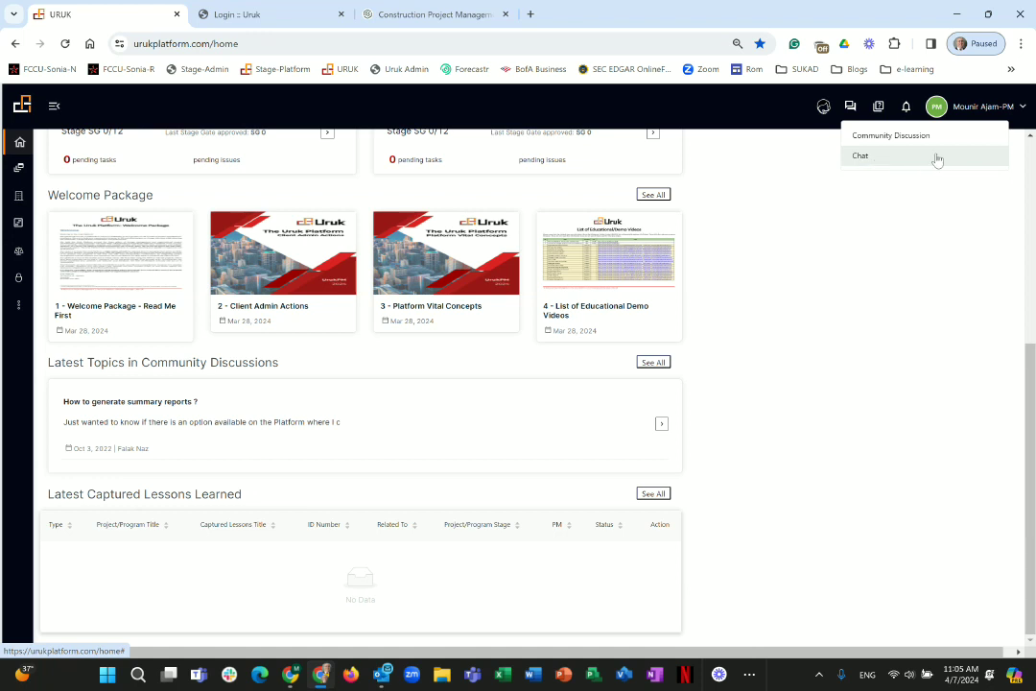
click(876, 102)
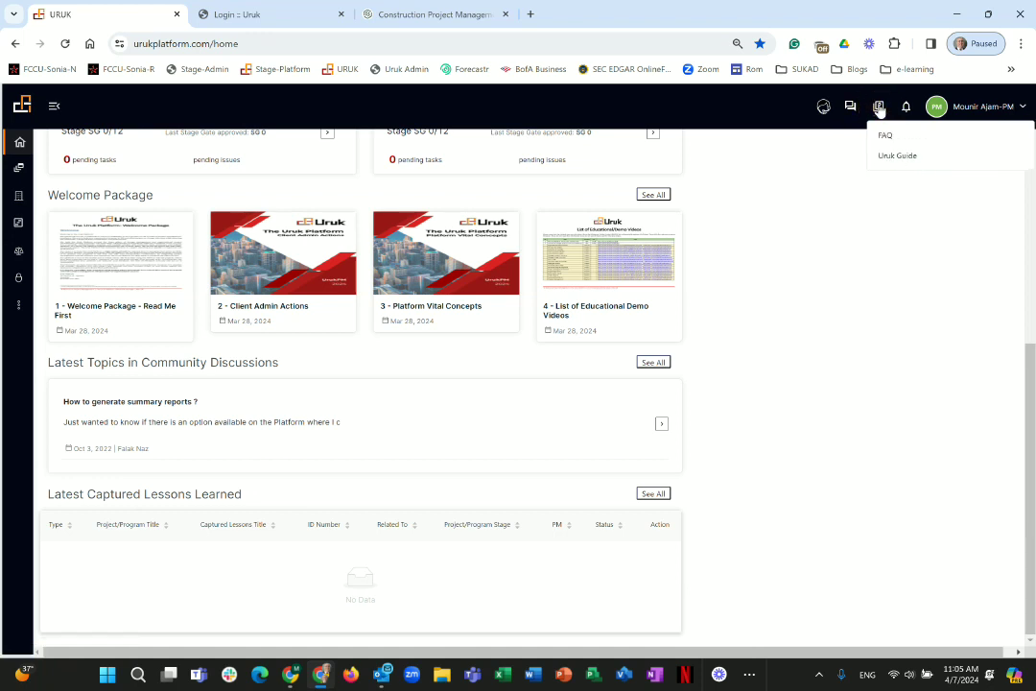
click(849, 109)
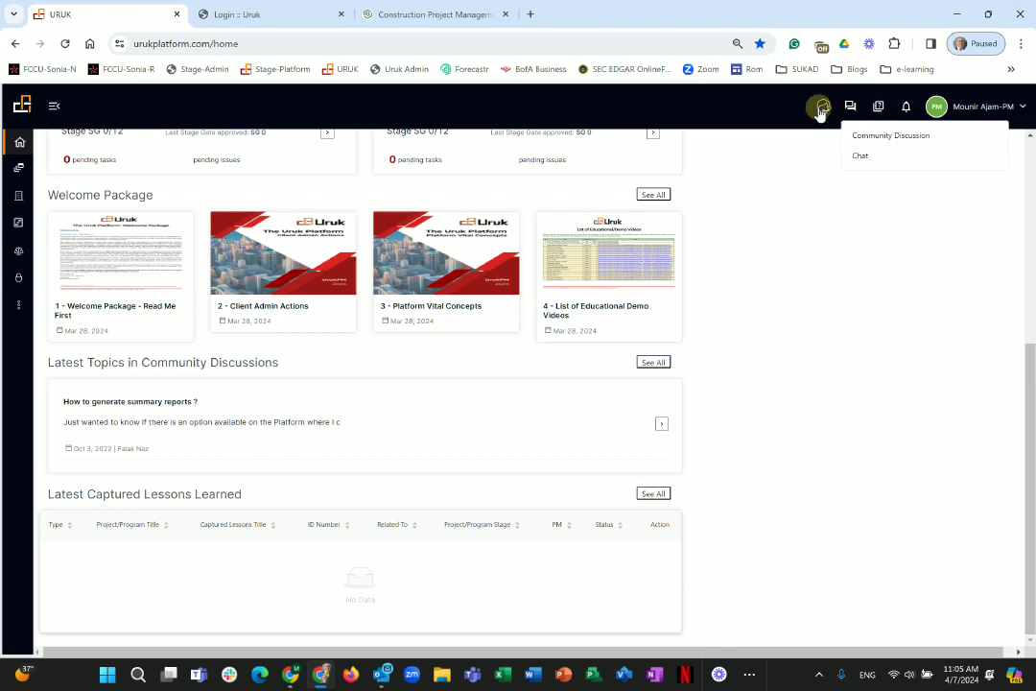
click(821, 109)
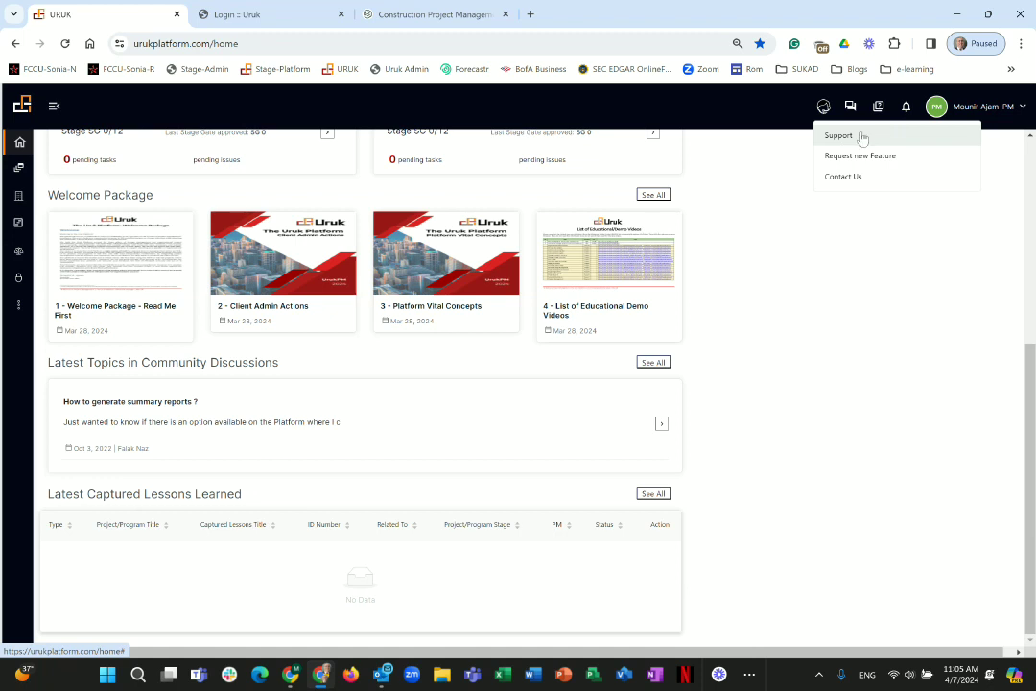
Open the Projects & Programs List from Portfolio Management and check its option for adding an entry.
click(54, 106)
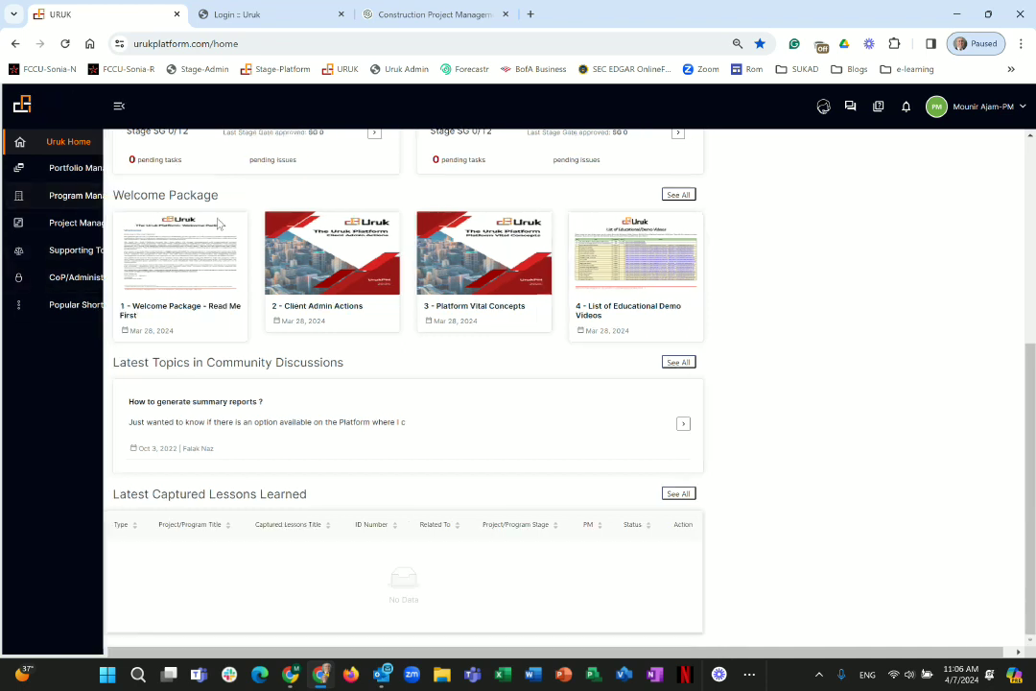
mouse_move(16, 167)
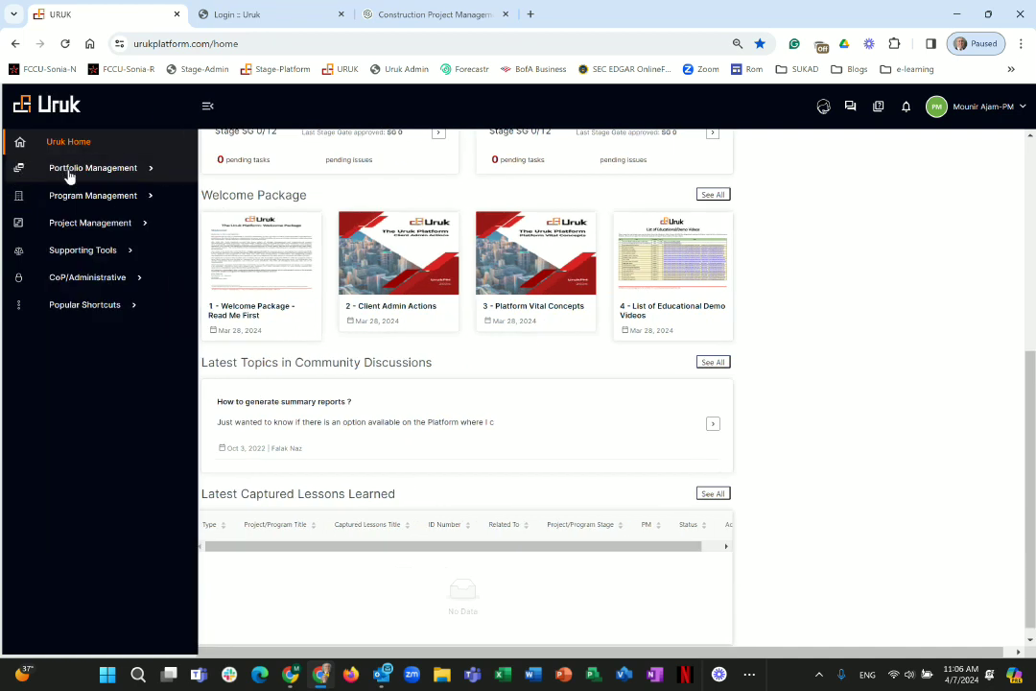
click(69, 173)
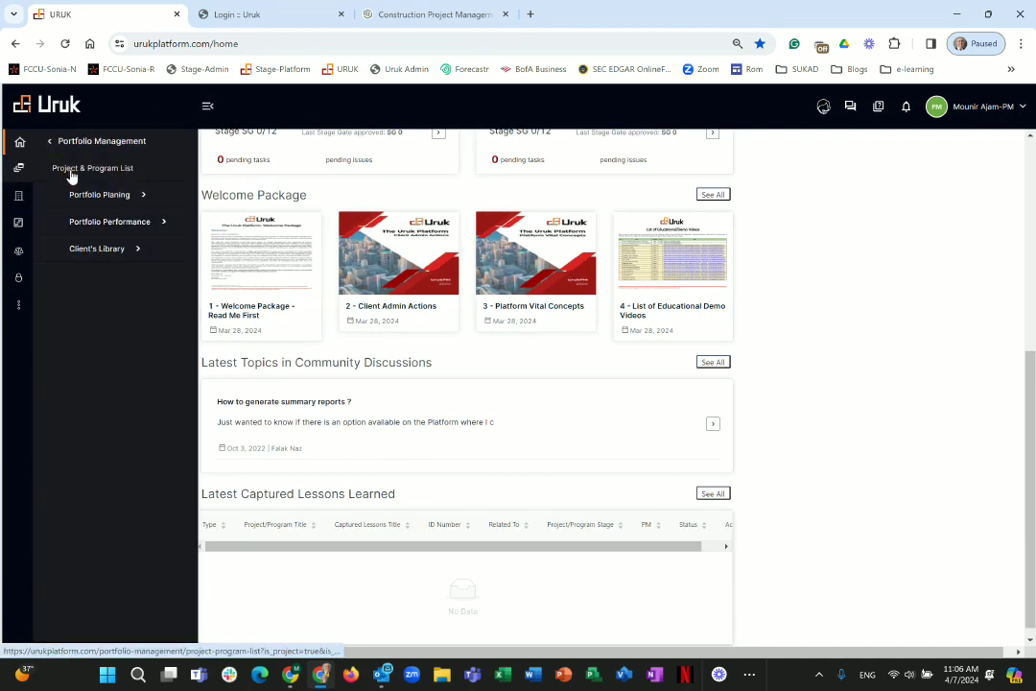
click(107, 172)
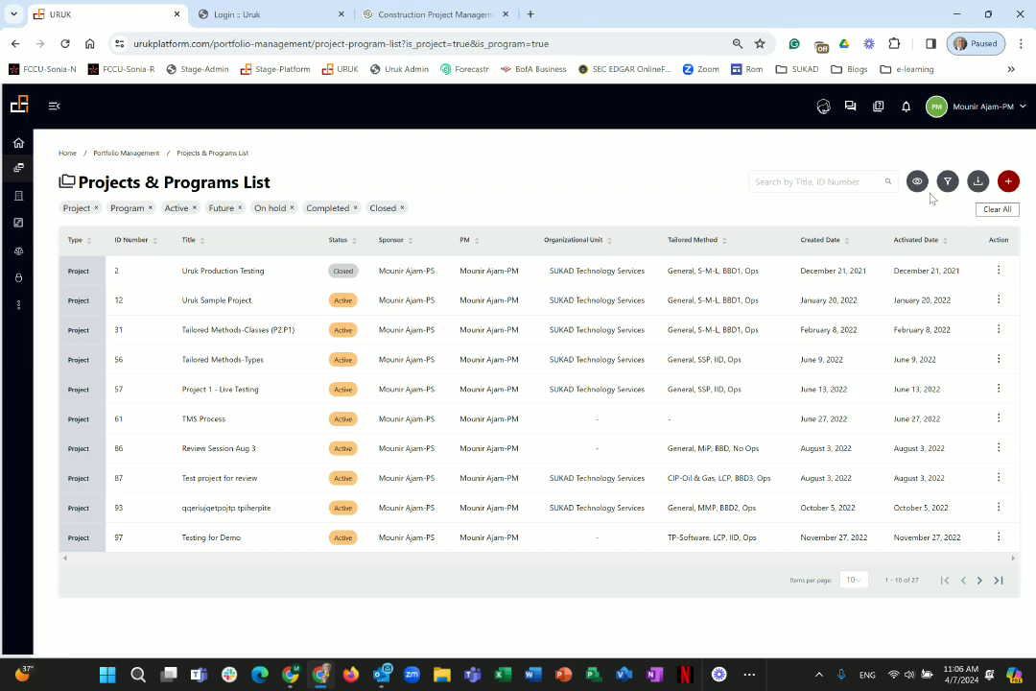
click(1007, 183)
Expand the Client's Library and Portfolio Performance groups within Portfolio Management to view their entries.
click(54, 110)
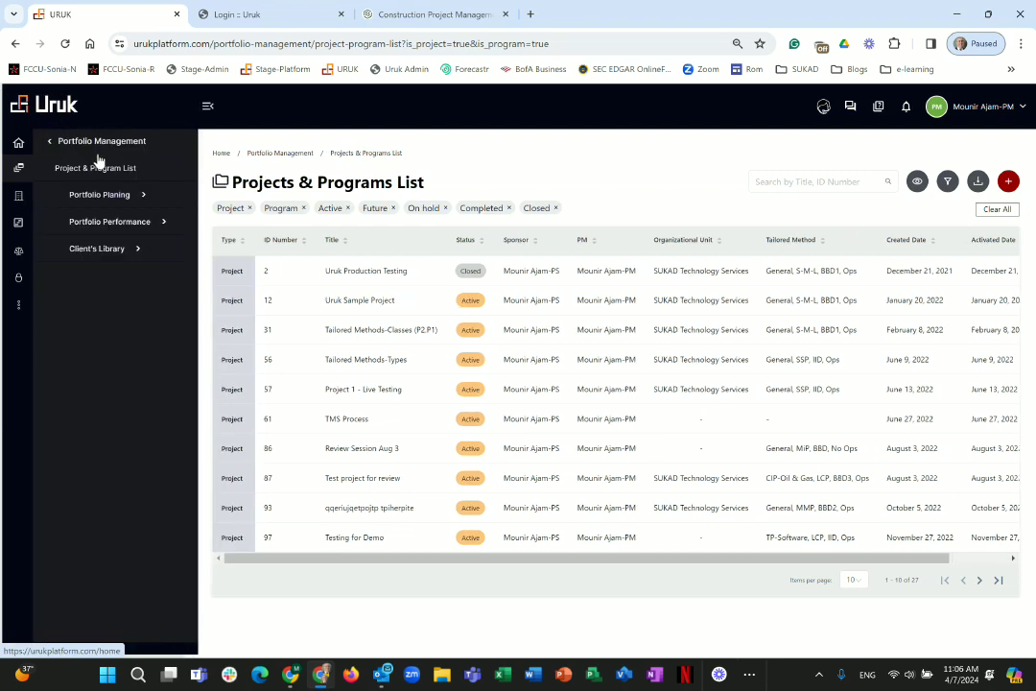
click(109, 250)
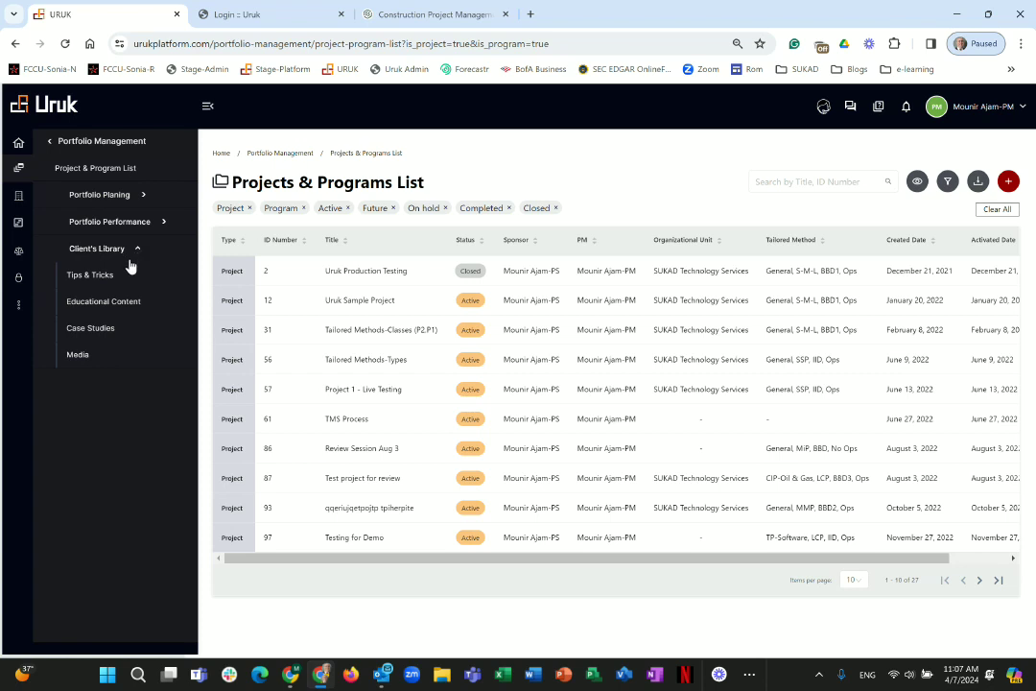
click(116, 226)
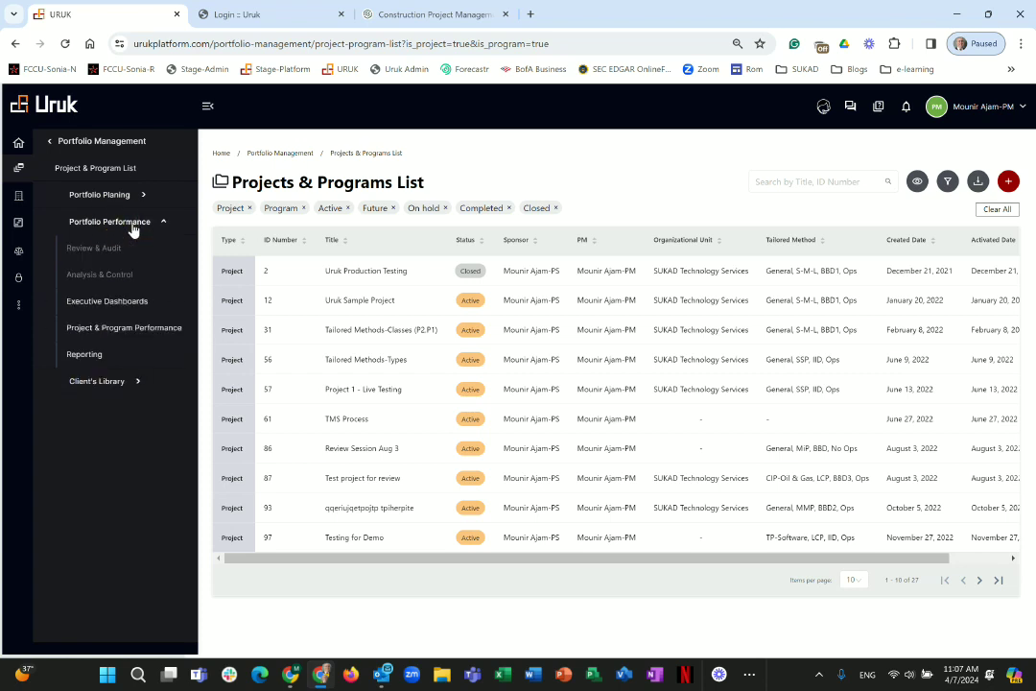
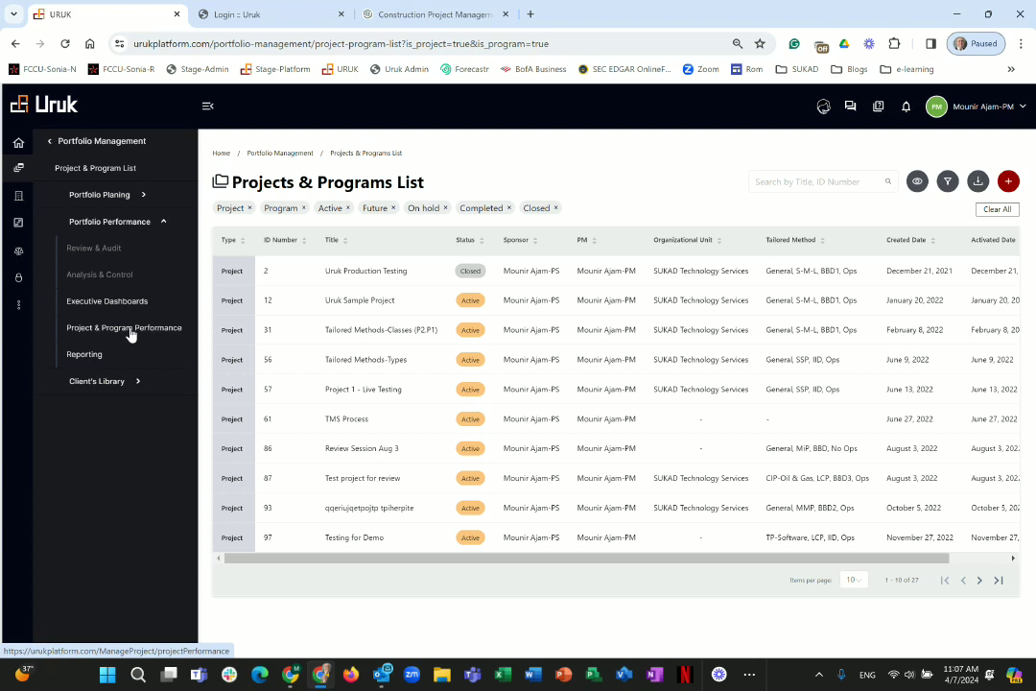
View the Project & Program Performance page, then open Executive Dashboards from Portfolio Performance.
click(130, 331)
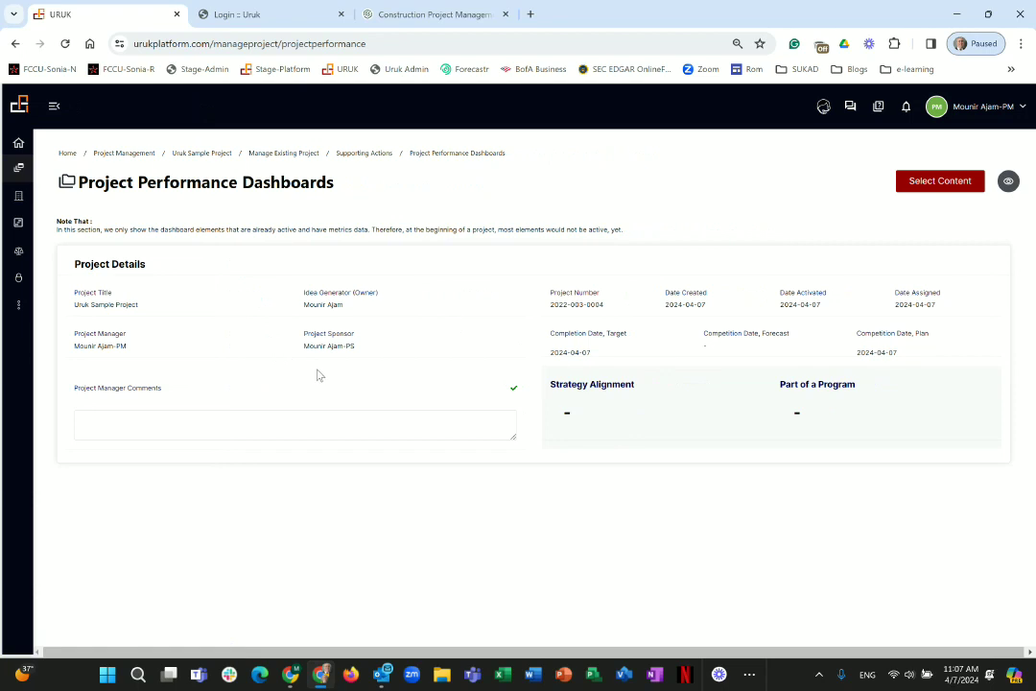
click(55, 110)
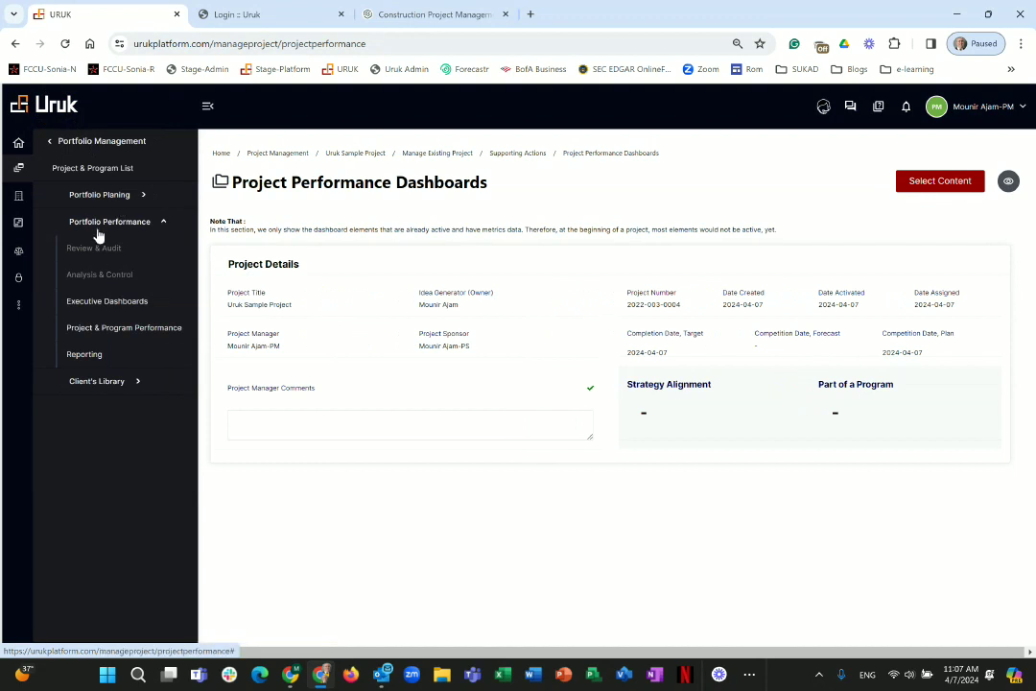
click(111, 302)
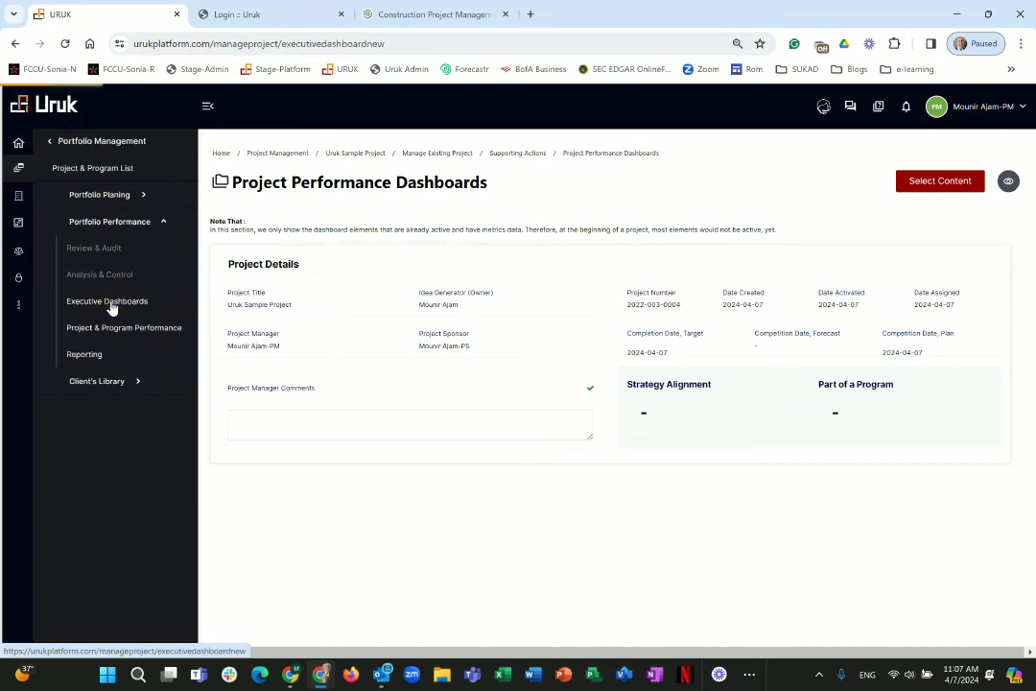
Look over the Executive Dashboards' charts, from the project details down to the XYZ Stock Analysis chart.
scroll(352, 341, down, 2)
scroll(352, 382, down, 6)
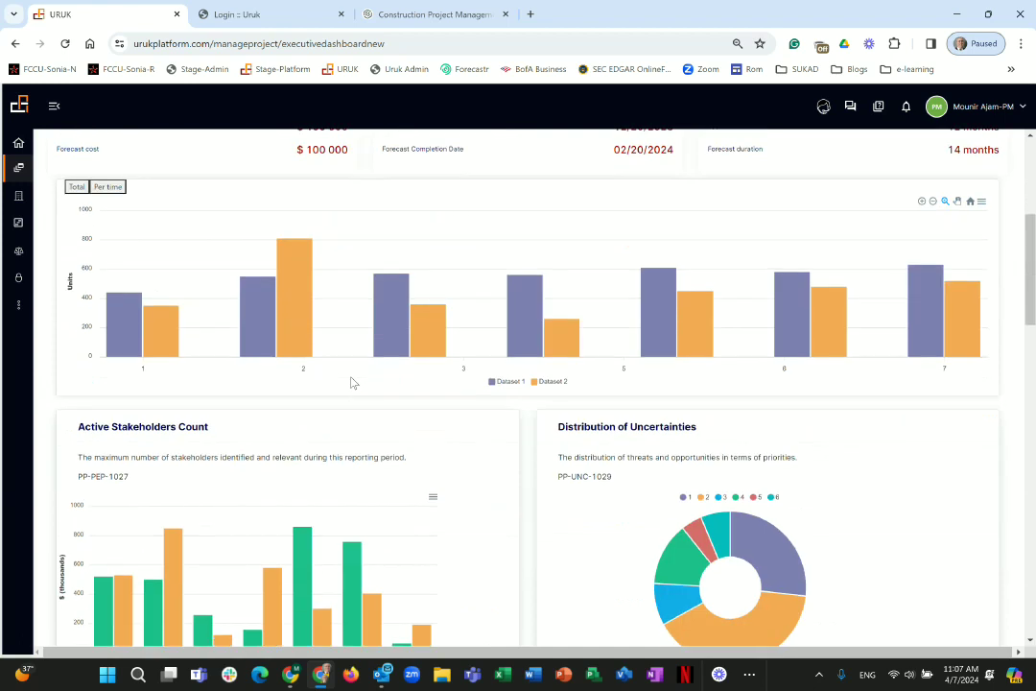
scroll(352, 382, down, 3)
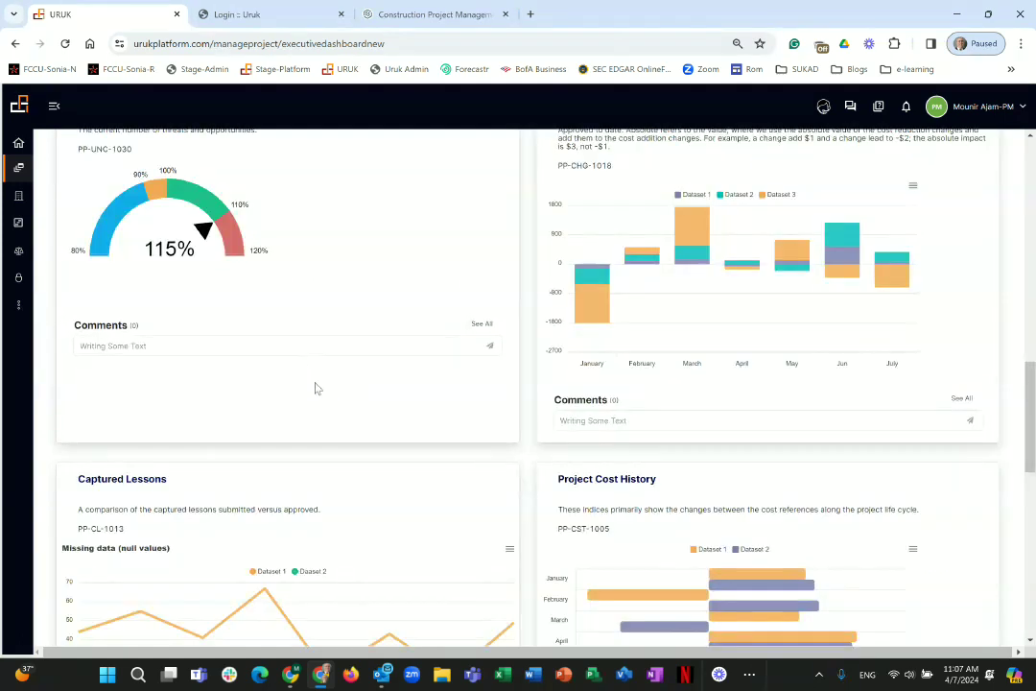
scroll(312, 382, down, 2)
scroll(312, 382, down, 6)
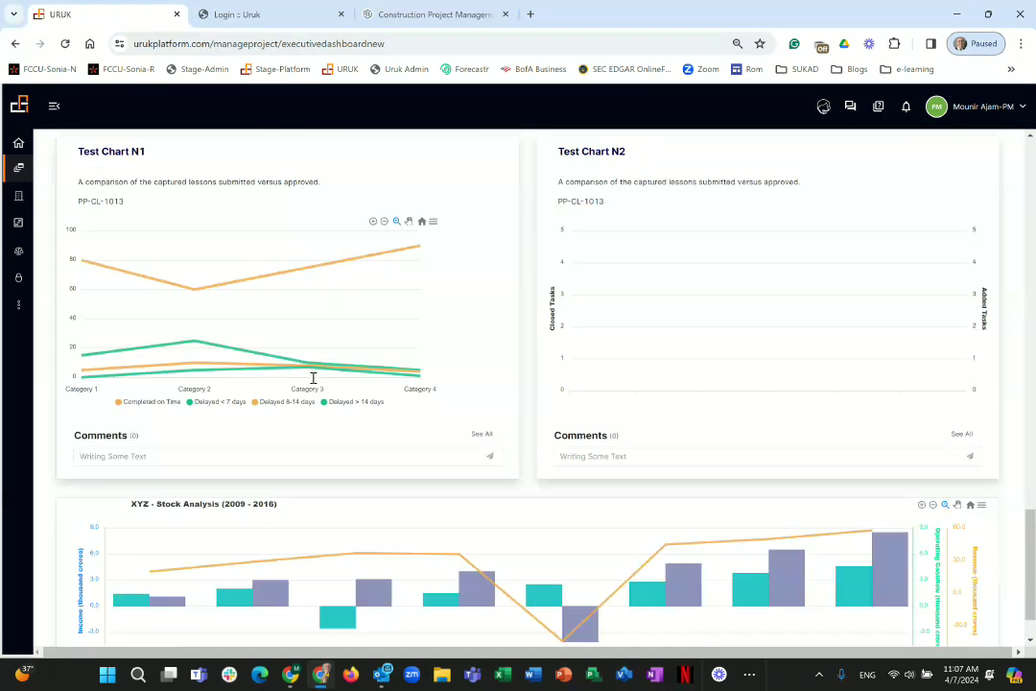
scroll(312, 384, down, 1)
scroll(313, 384, up, 20)
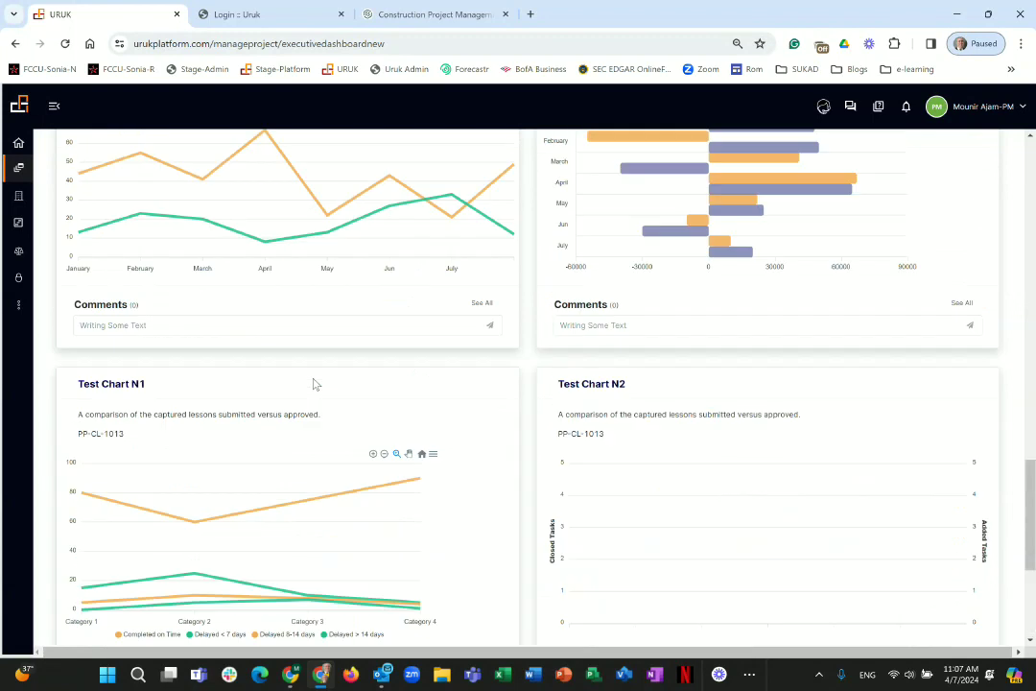
scroll(313, 384, up, 2)
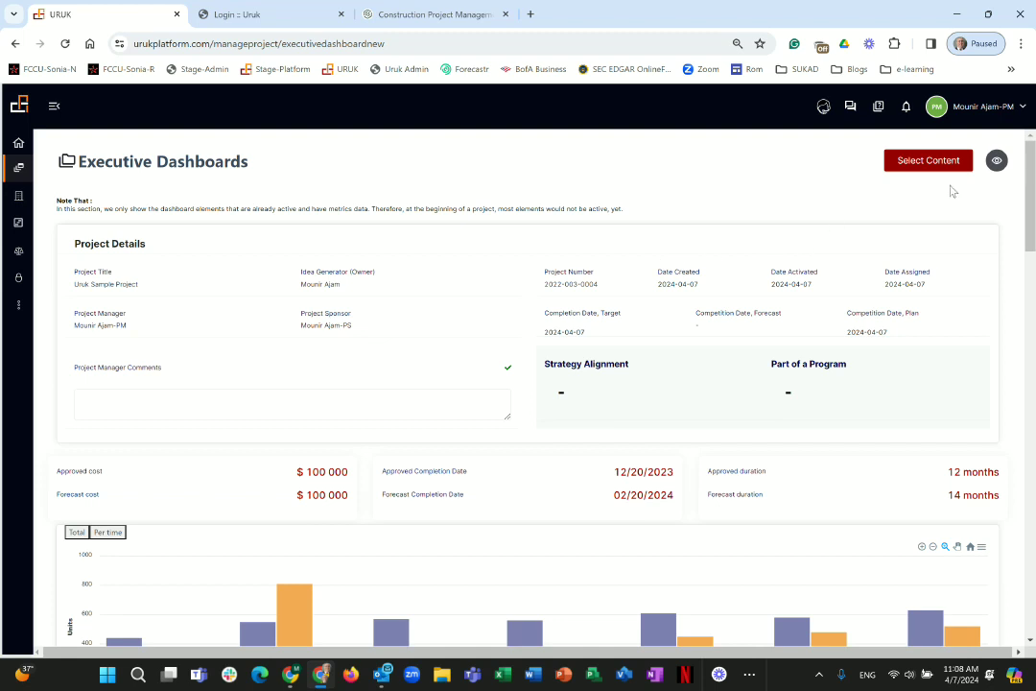
Preview the Executive Dashboards with Program and Portfolio content, return to Program, and close the content selection.
click(912, 163)
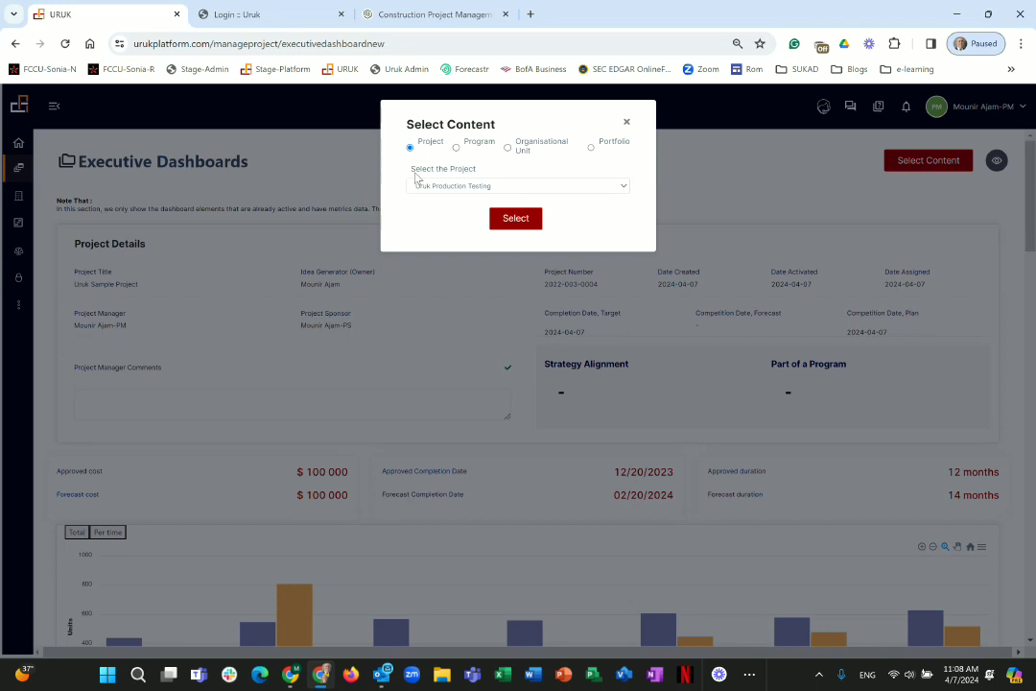
click(457, 147)
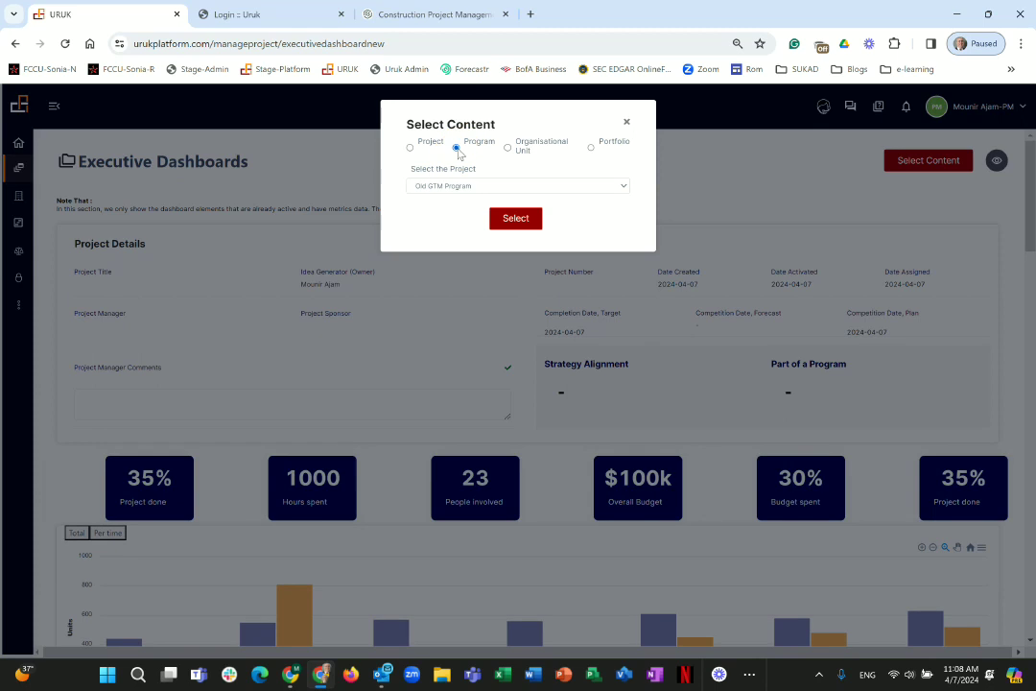
click(591, 148)
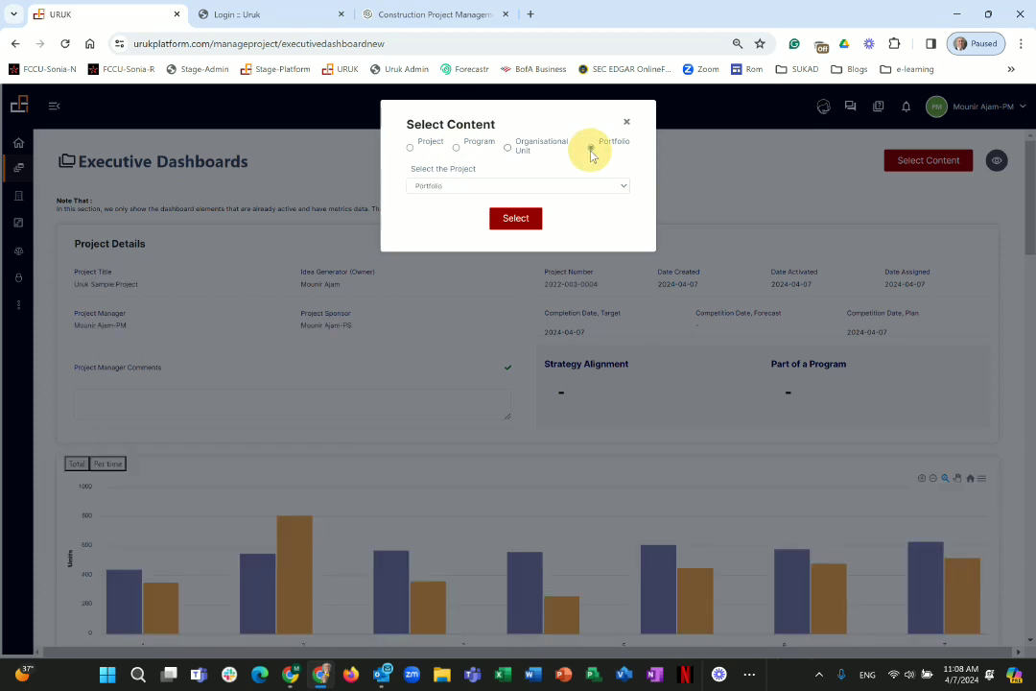
click(457, 147)
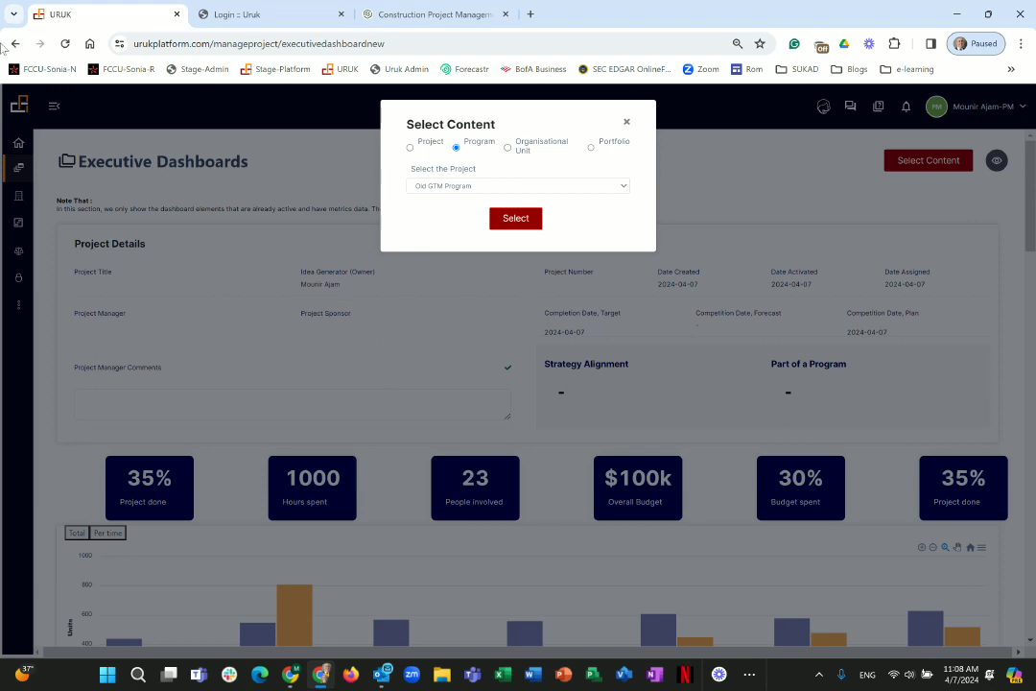
click(53, 112)
Return to the platform's main navigation level and view the entries under Program Management.
click(52, 110)
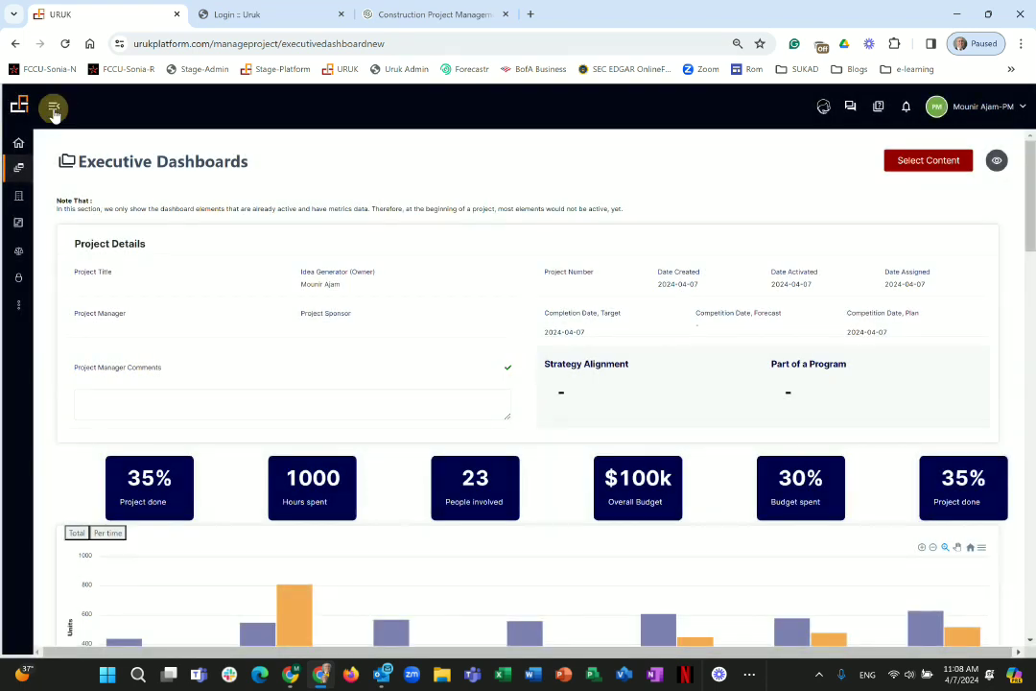
click(80, 147)
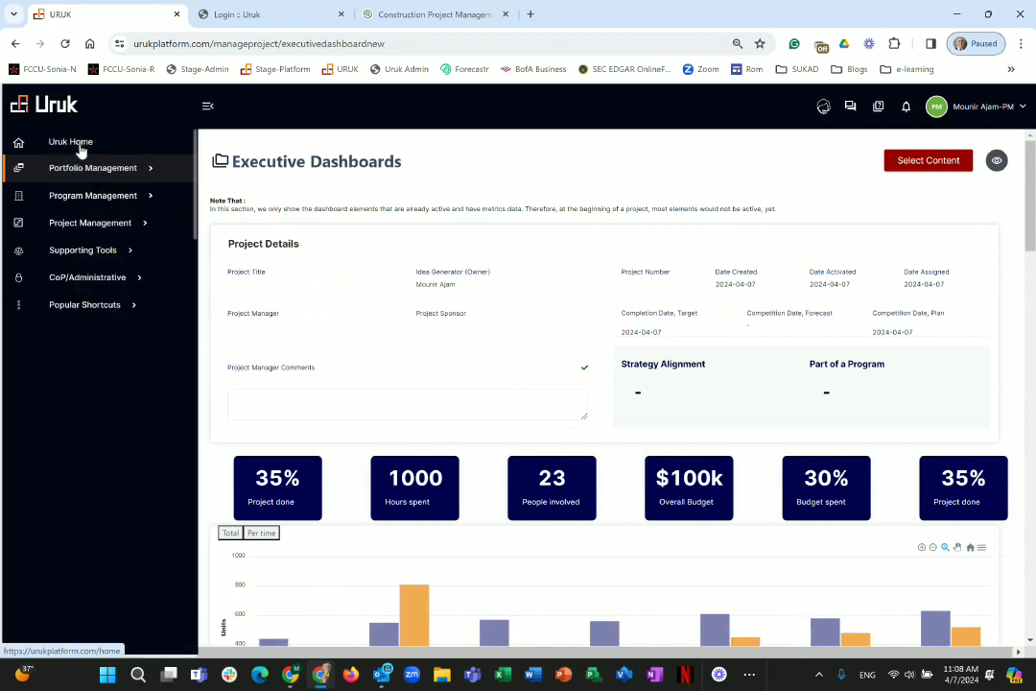
click(119, 199)
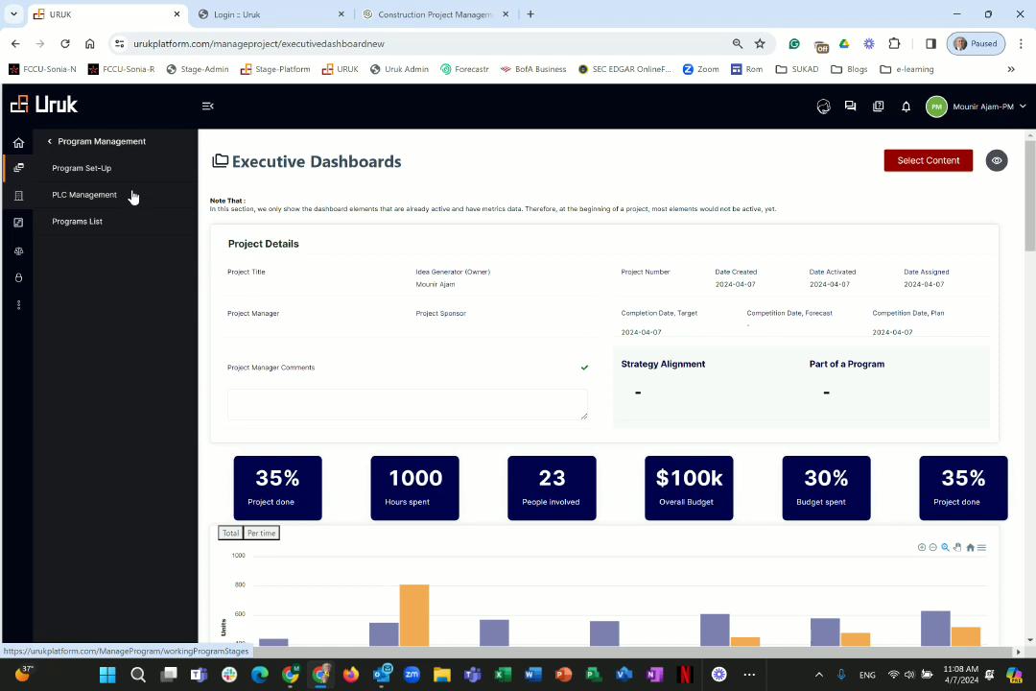
click(96, 141)
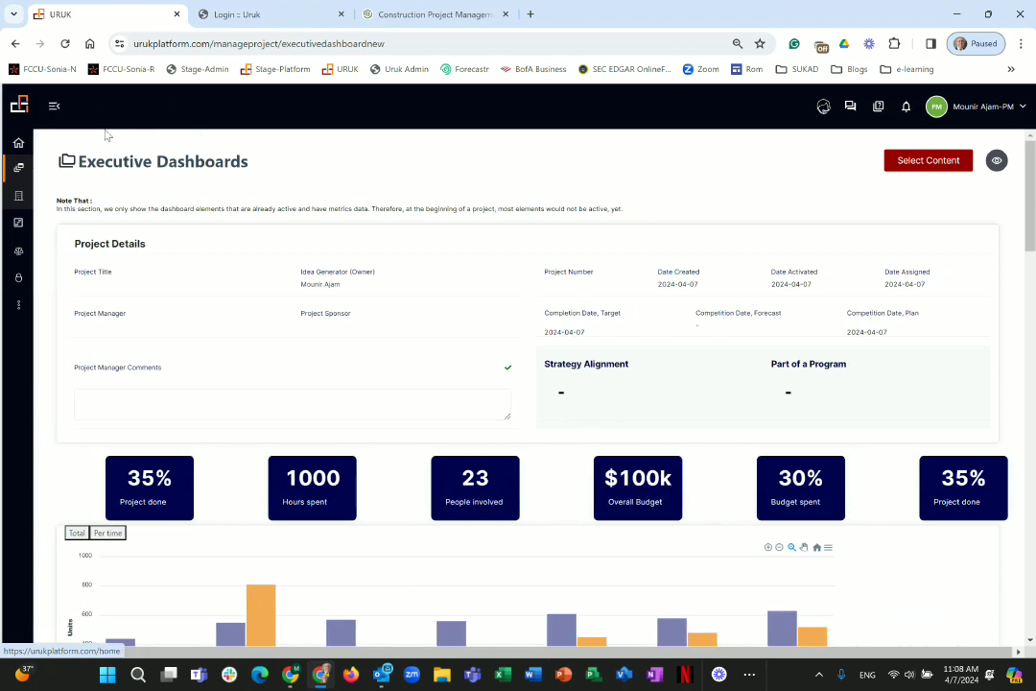
View the entries under Project Management and open the Project Set-Up page.
click(55, 106)
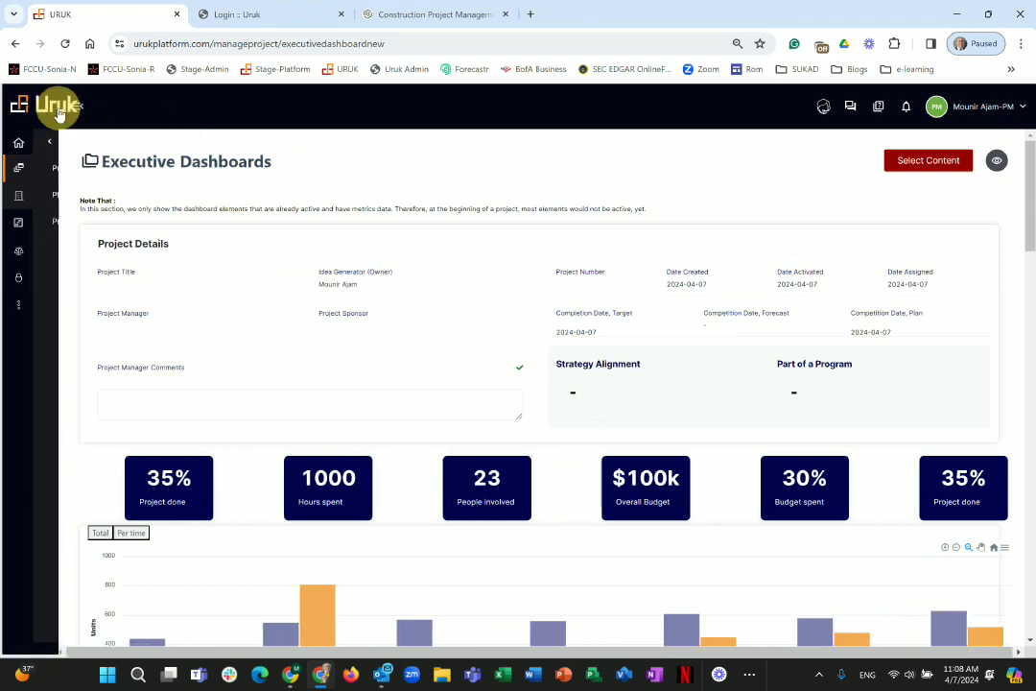
click(81, 142)
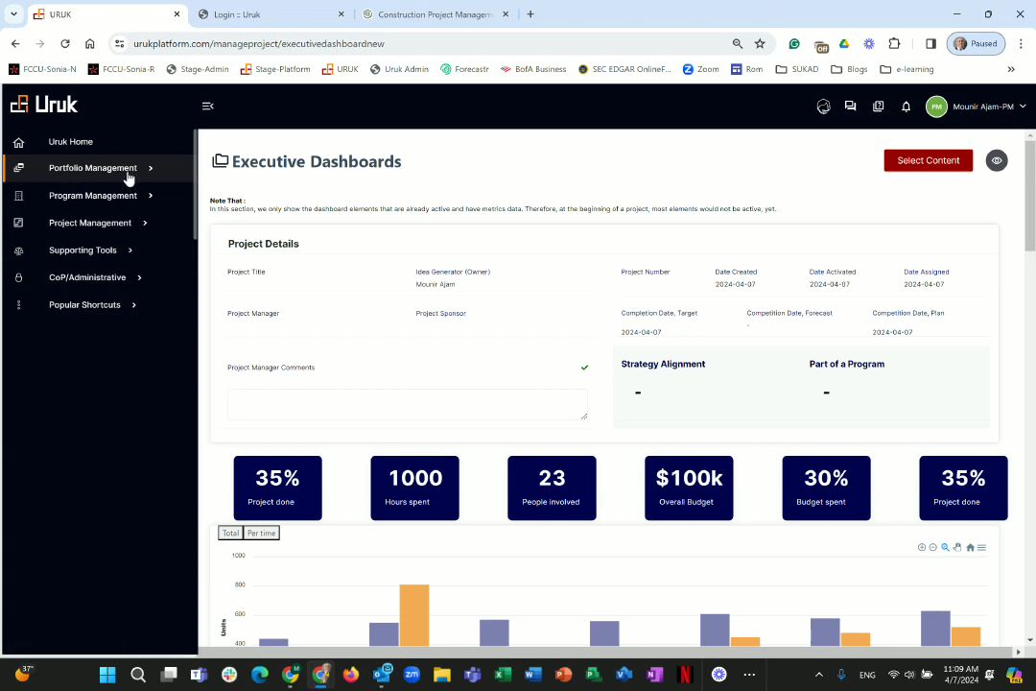
click(114, 224)
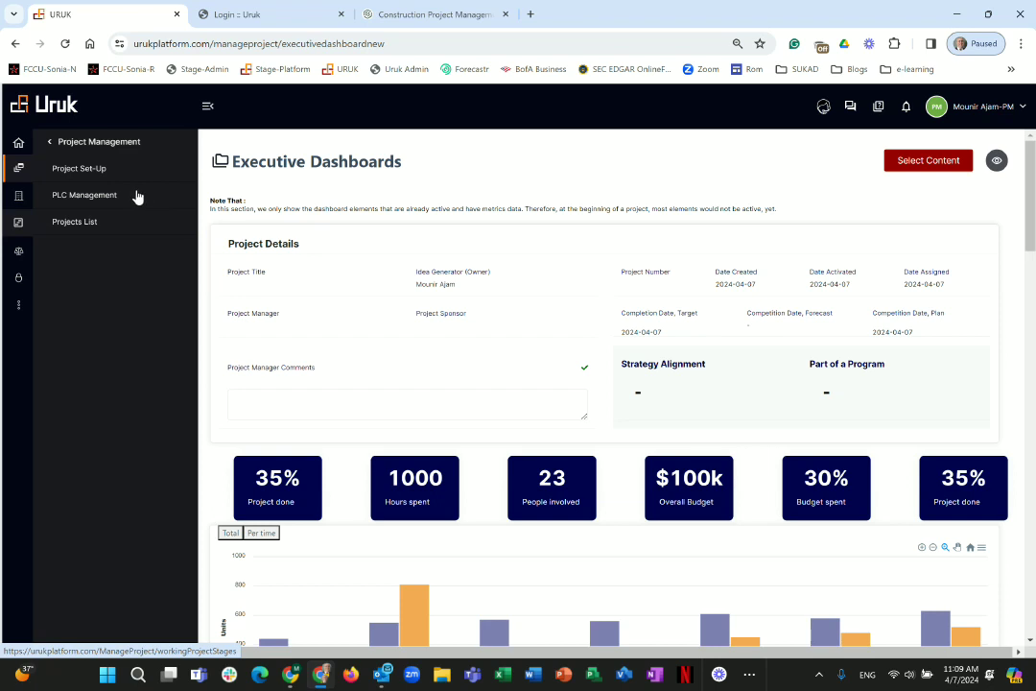
click(74, 170)
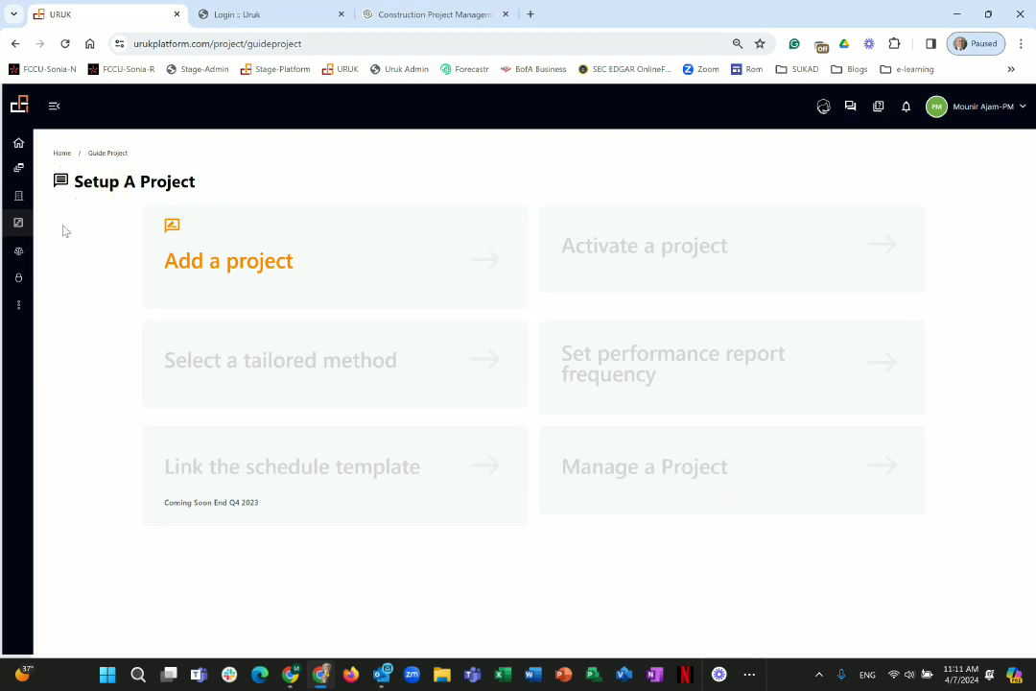
Open PLC Management for Uruk Sample Project and look over its stages and gates through Stage Gate 9.
click(36, 283)
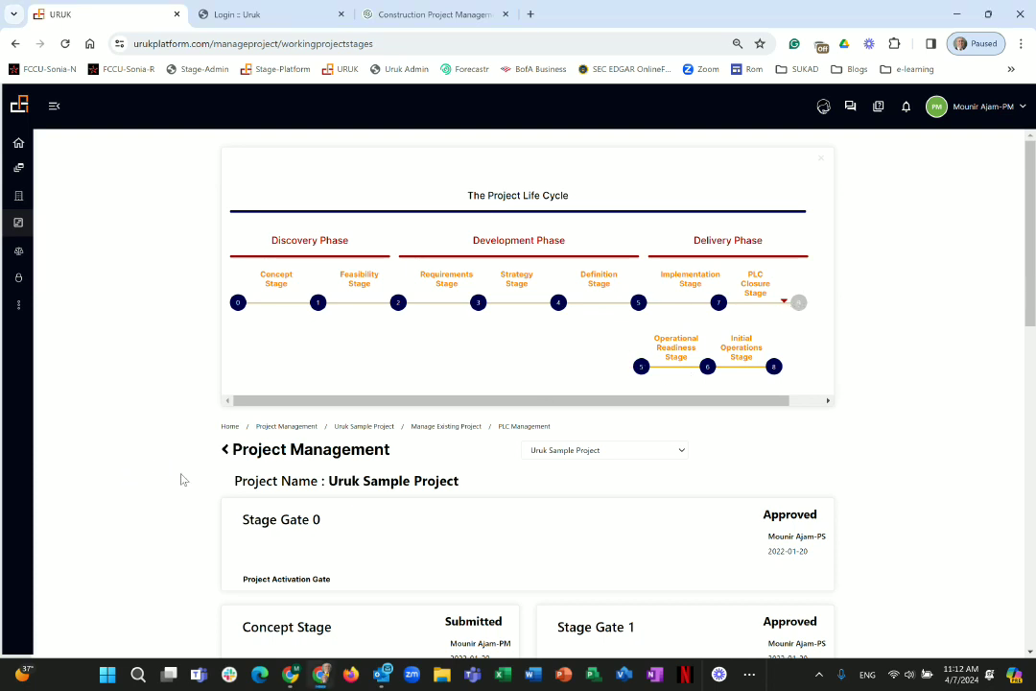
scroll(525, 323, down, 3)
scroll(525, 326, down, 8)
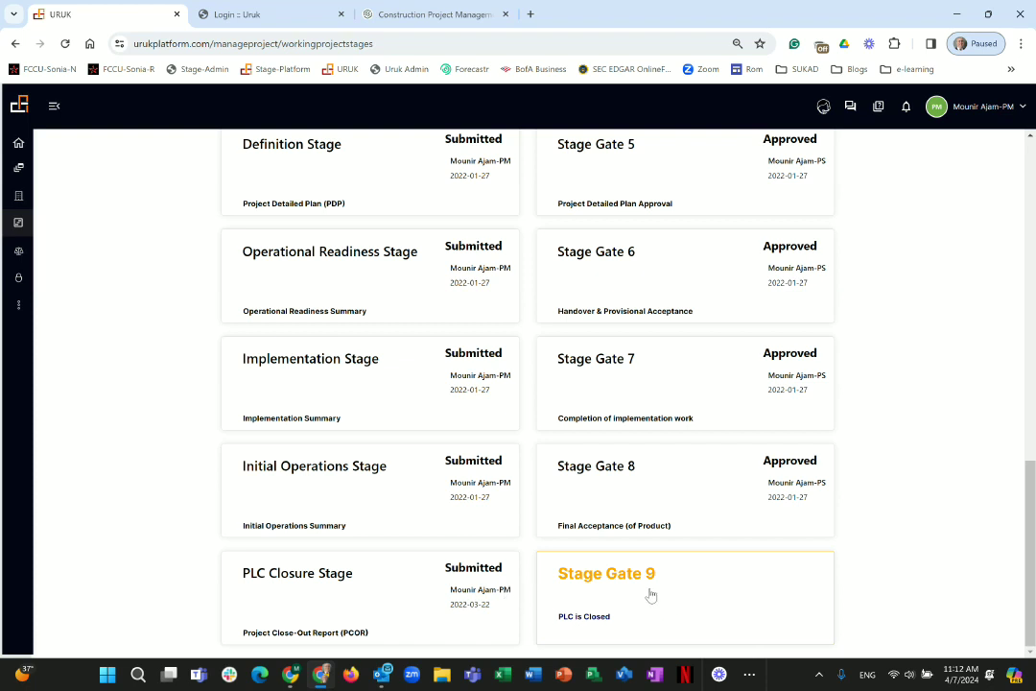
scroll(686, 602, up, 12)
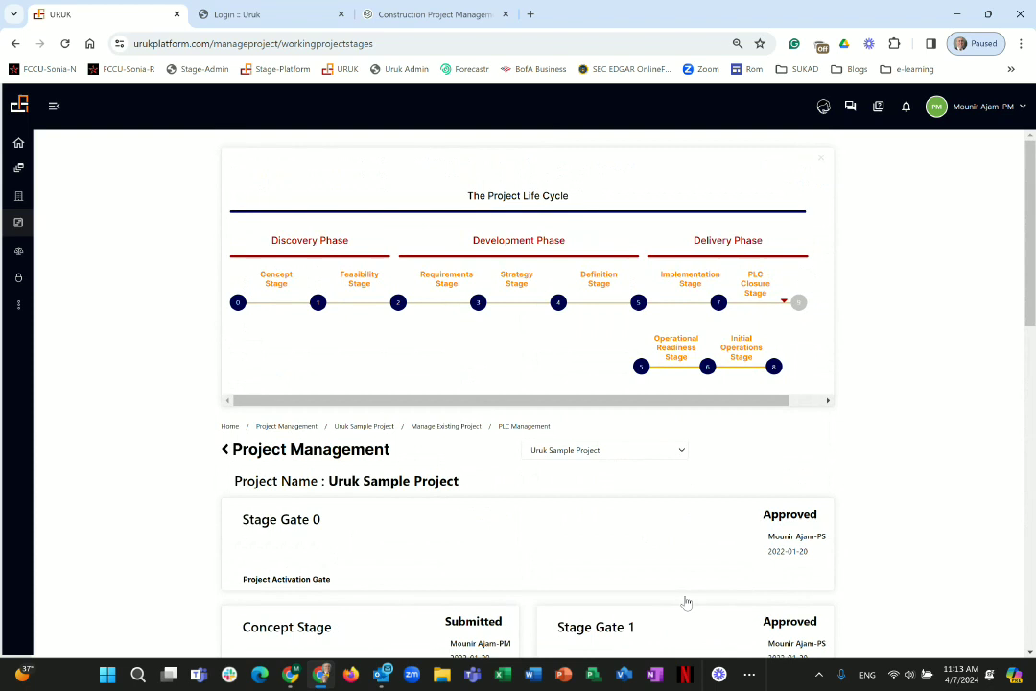
Switch PLC Management to the Tailored Methods-Classes (P2.P1) project and view its life cycle.
click(574, 453)
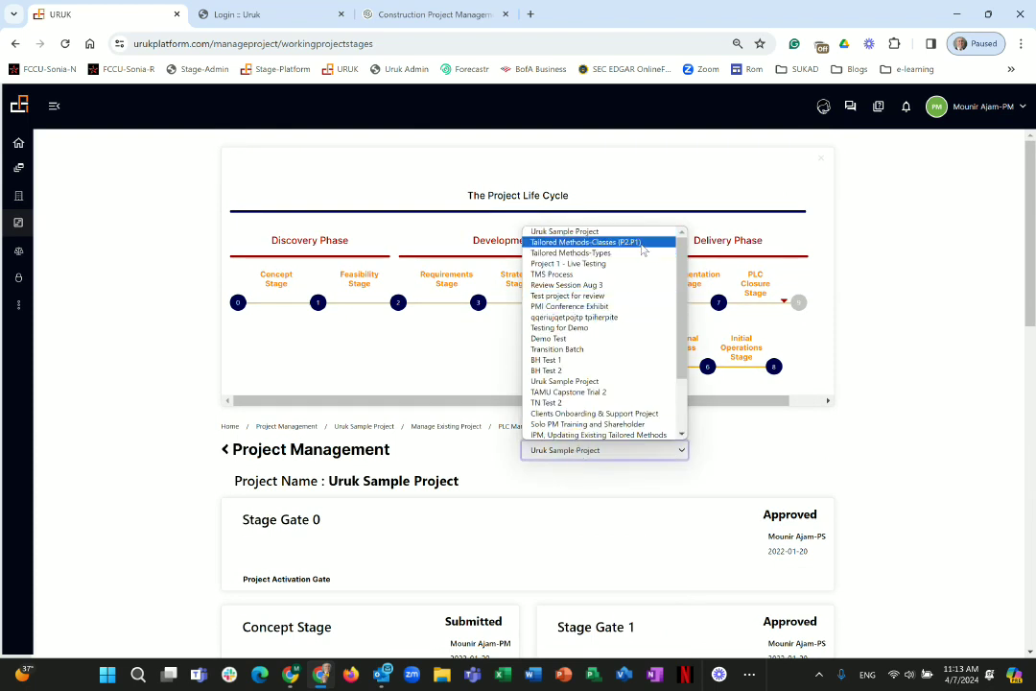
click(636, 248)
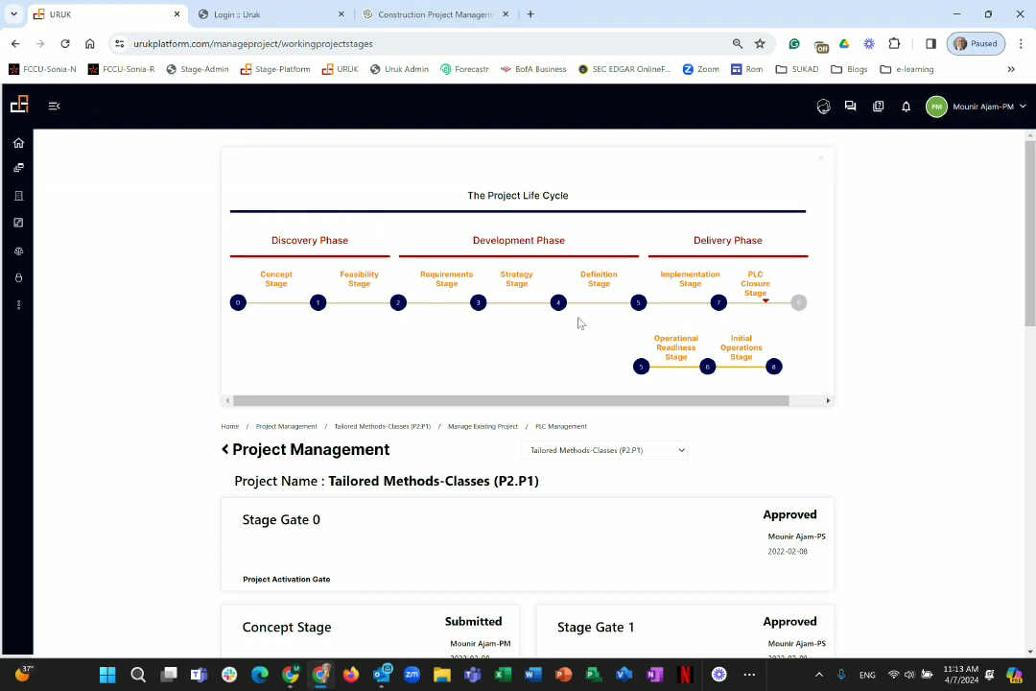
mouse_move(27, 284)
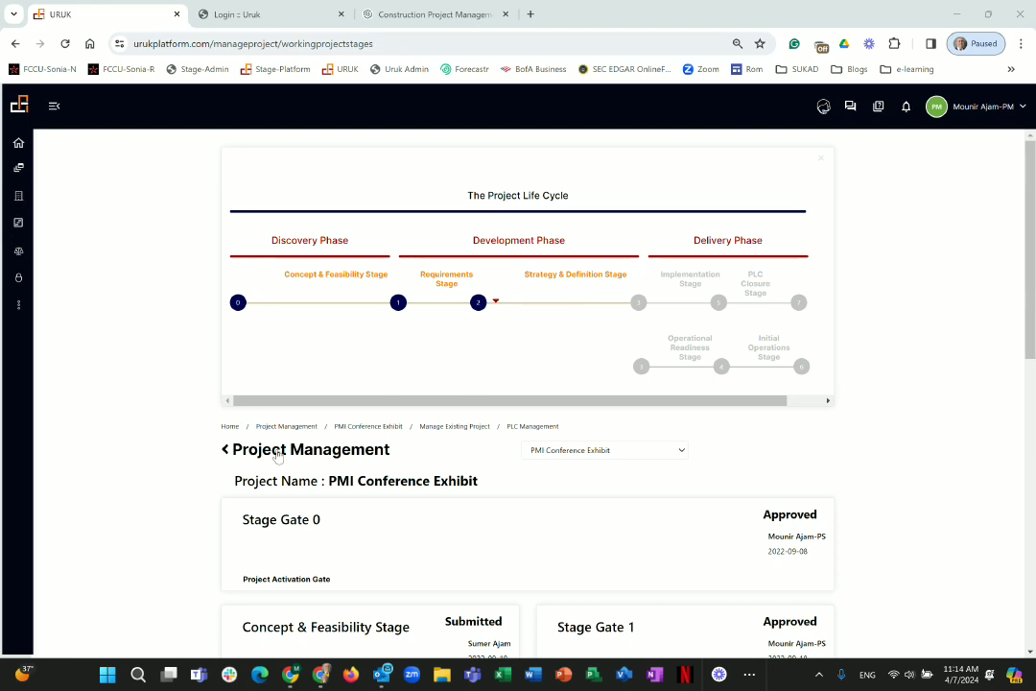
Examine the PMI Conference Exhibit project's life cycle diagram and its stages and gates, including the Strategy & Definition Stage.
scroll(154, 479, down, 5)
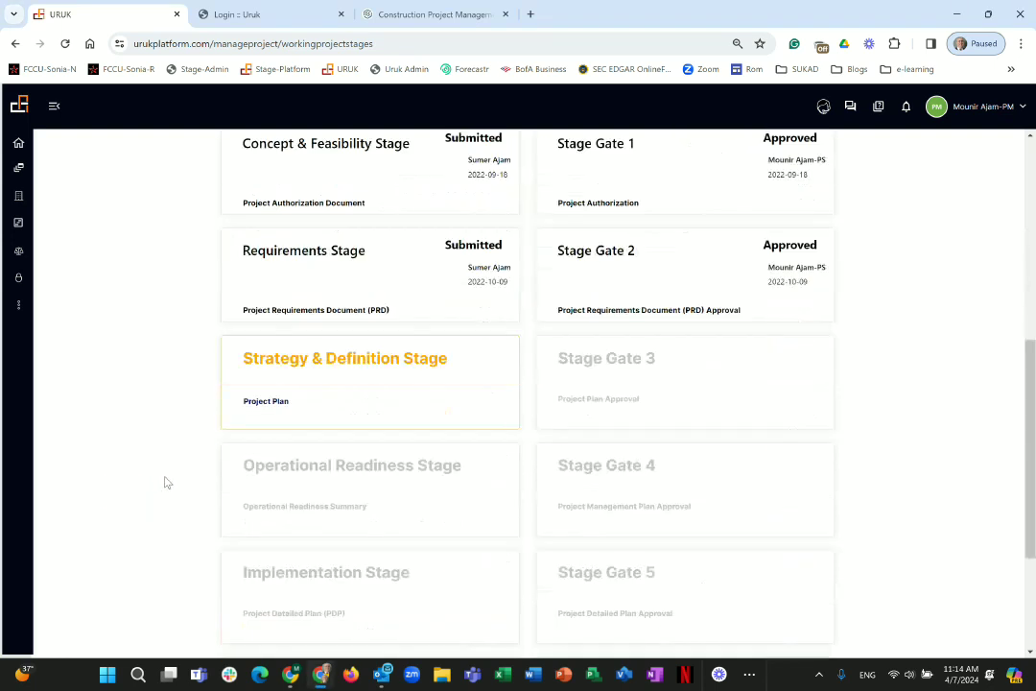
click(372, 365)
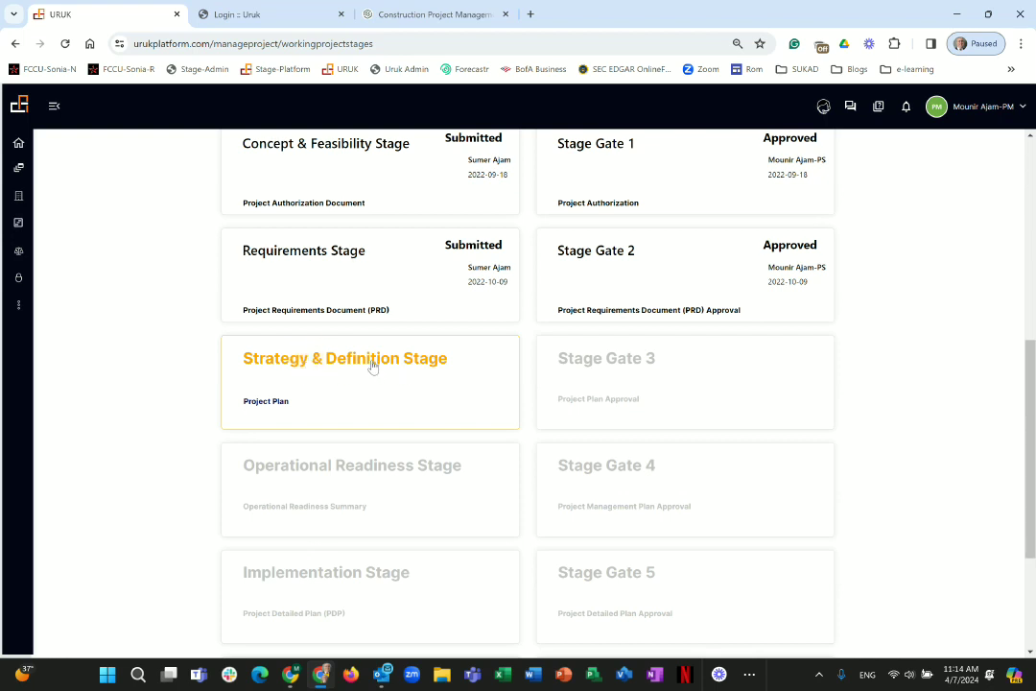
click(276, 362)
scroll(297, 348, up, 3)
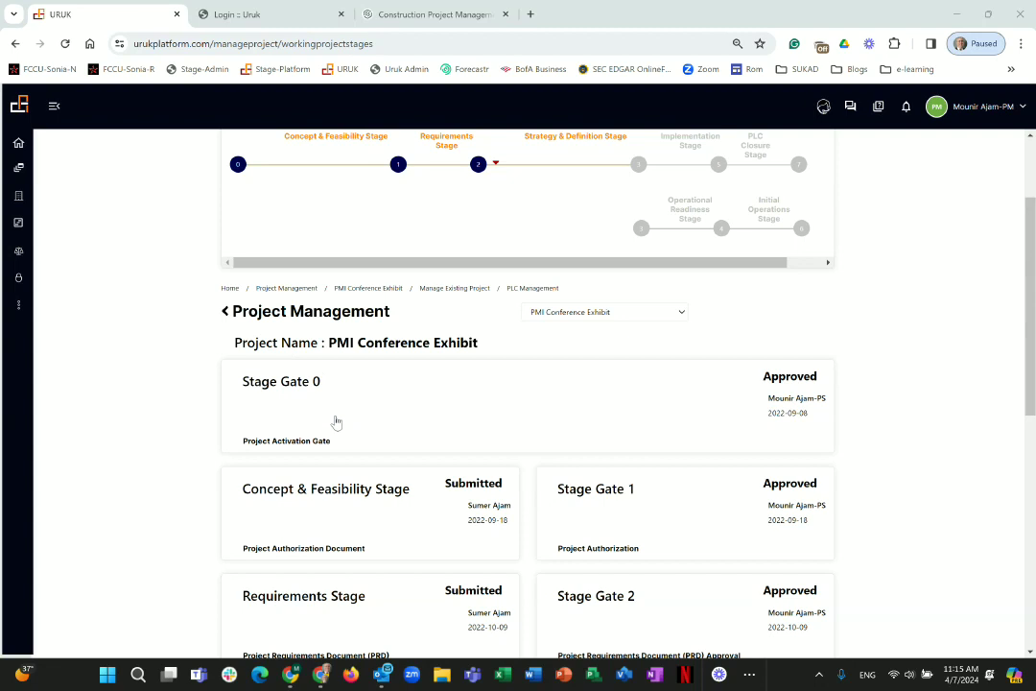
click(174, 432)
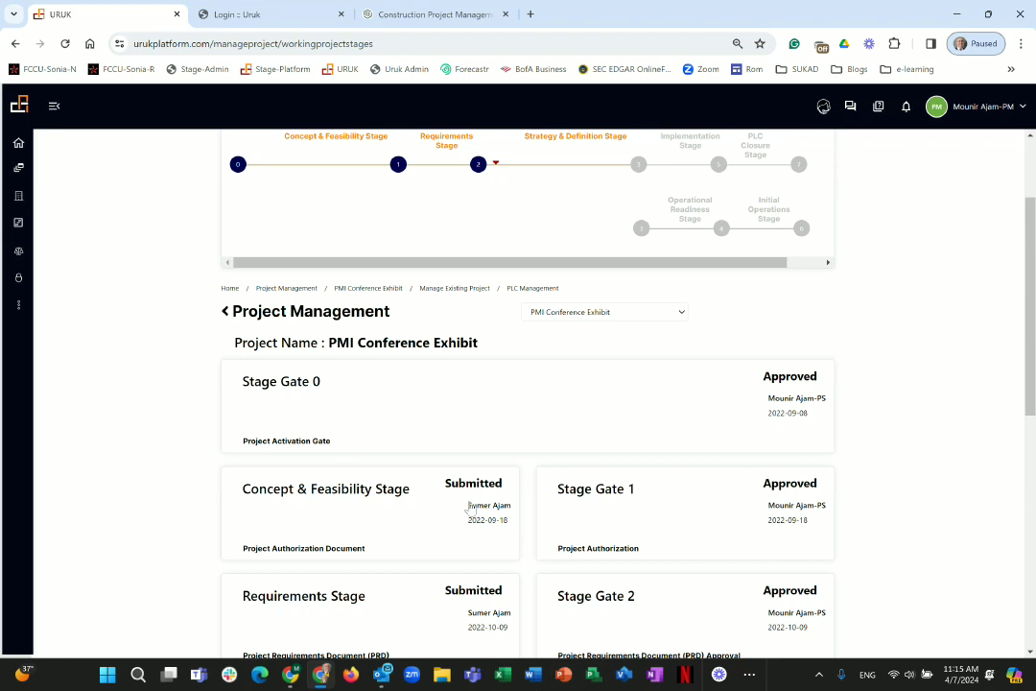
scroll(470, 509, down, 2)
scroll(469, 508, down, 2)
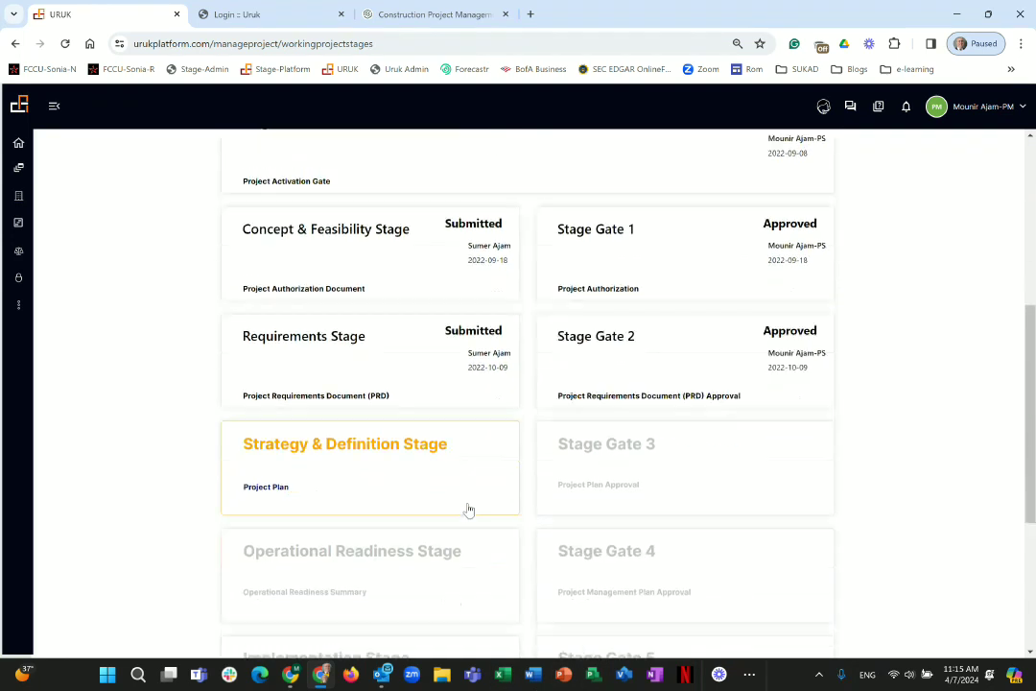
scroll(488, 509, up, 1)
scroll(491, 508, up, 1)
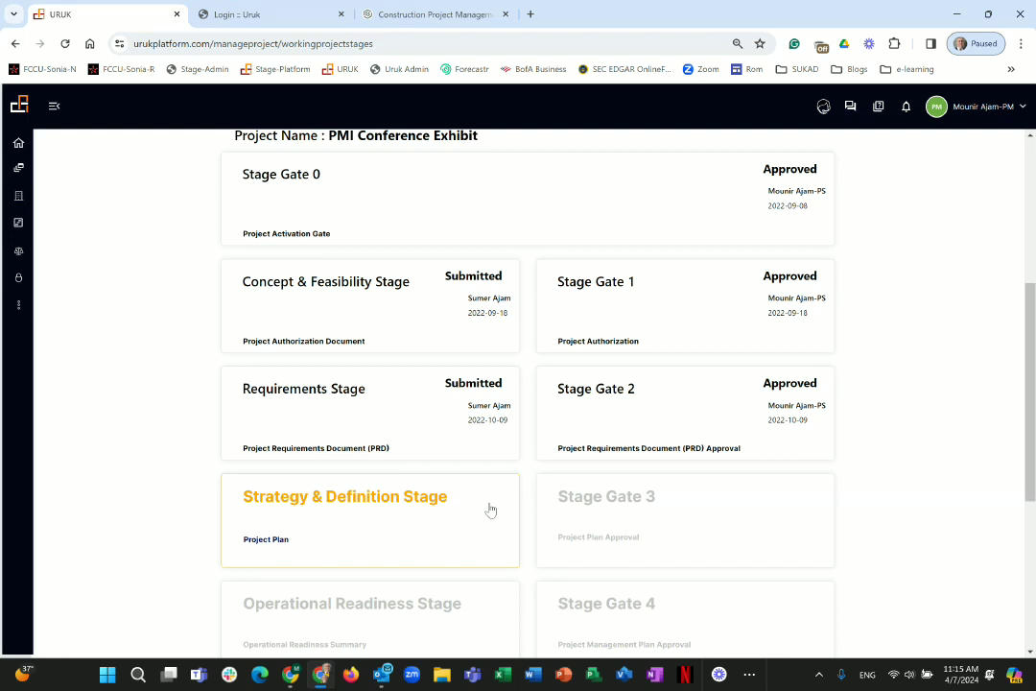
scroll(490, 509, up, 4)
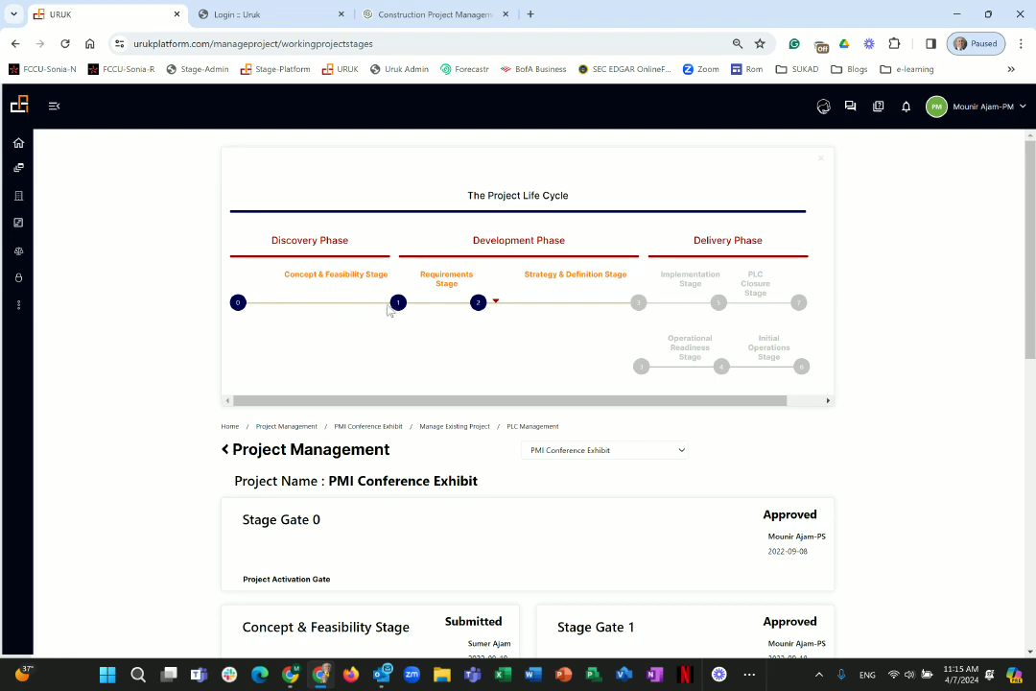
scroll(374, 322, down, 2)
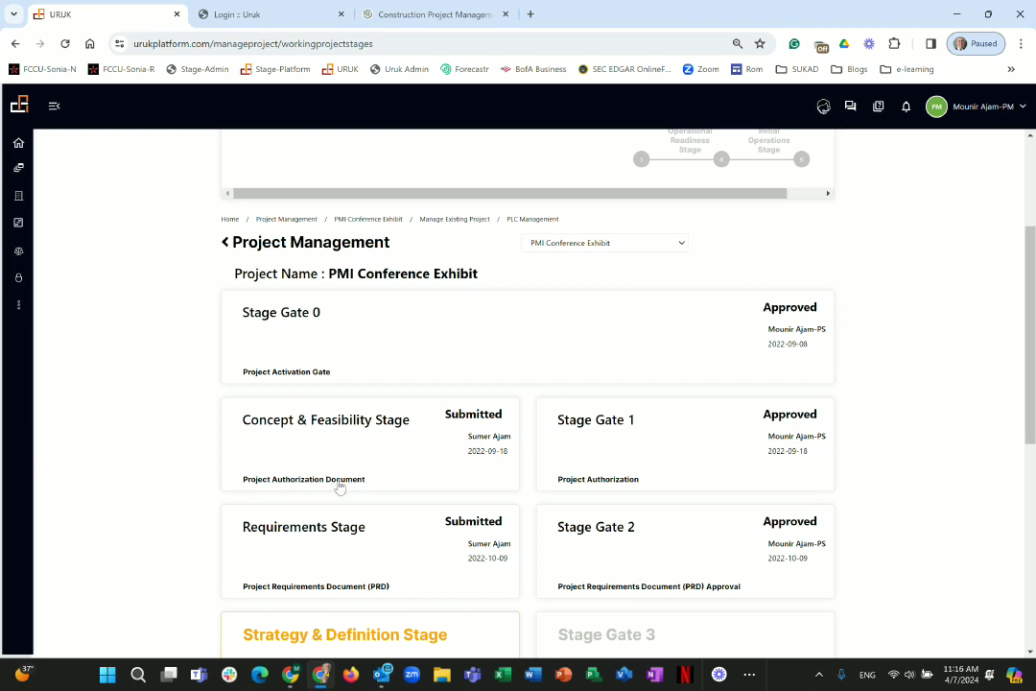
scroll(400, 453, up, 2)
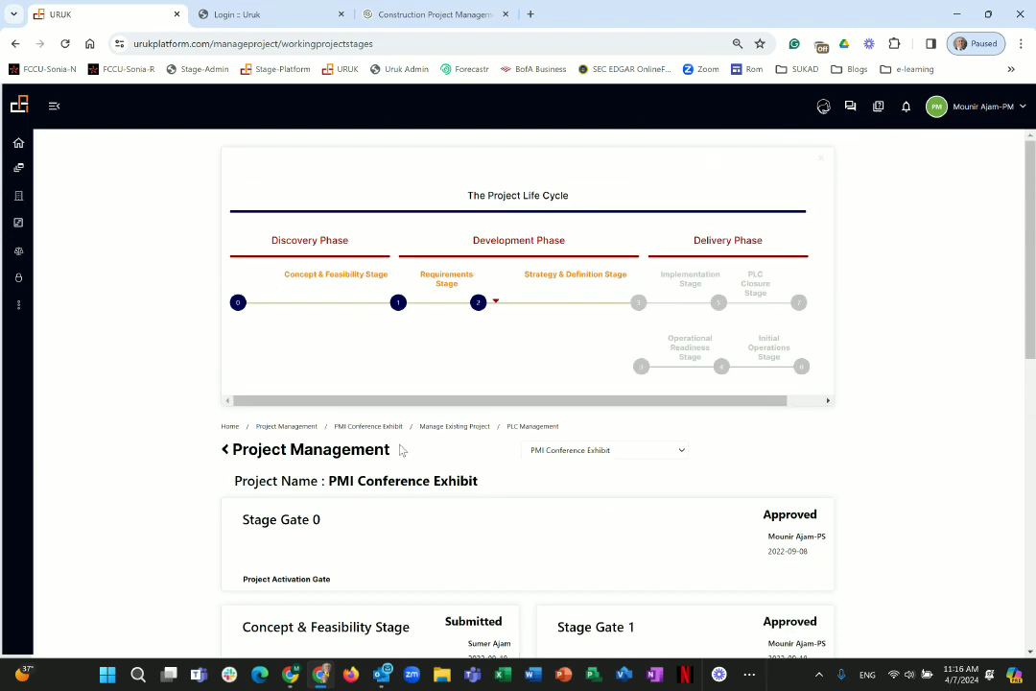
Leave the PMI Conference Exhibit stages, return to the home page and view the Core Control tools under Supporting Tools.
scroll(326, 333, down, 2)
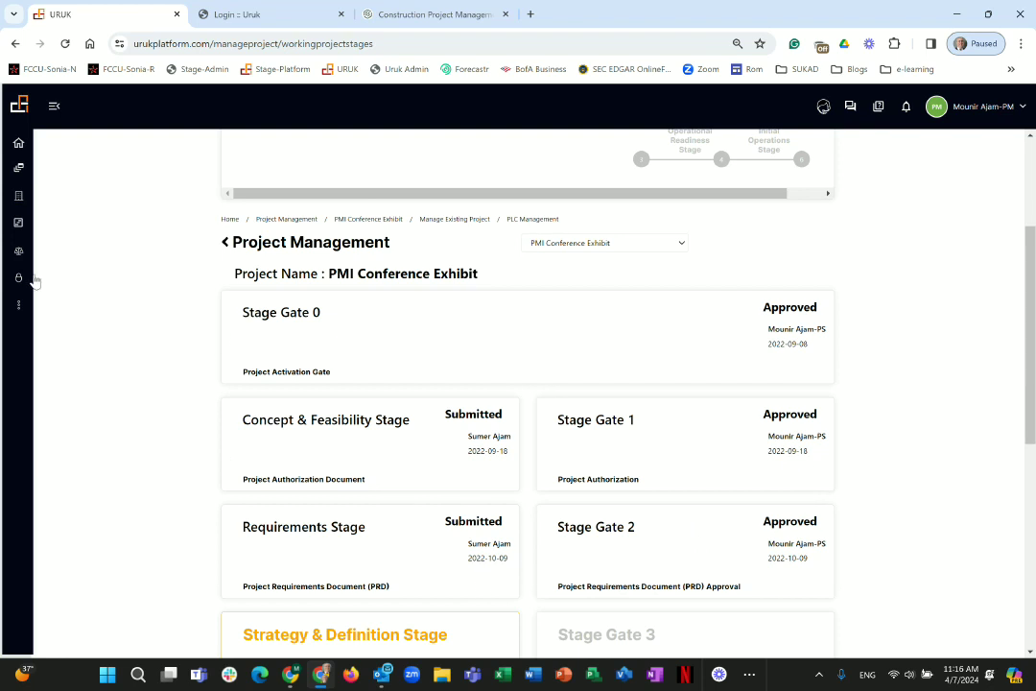
click(29, 240)
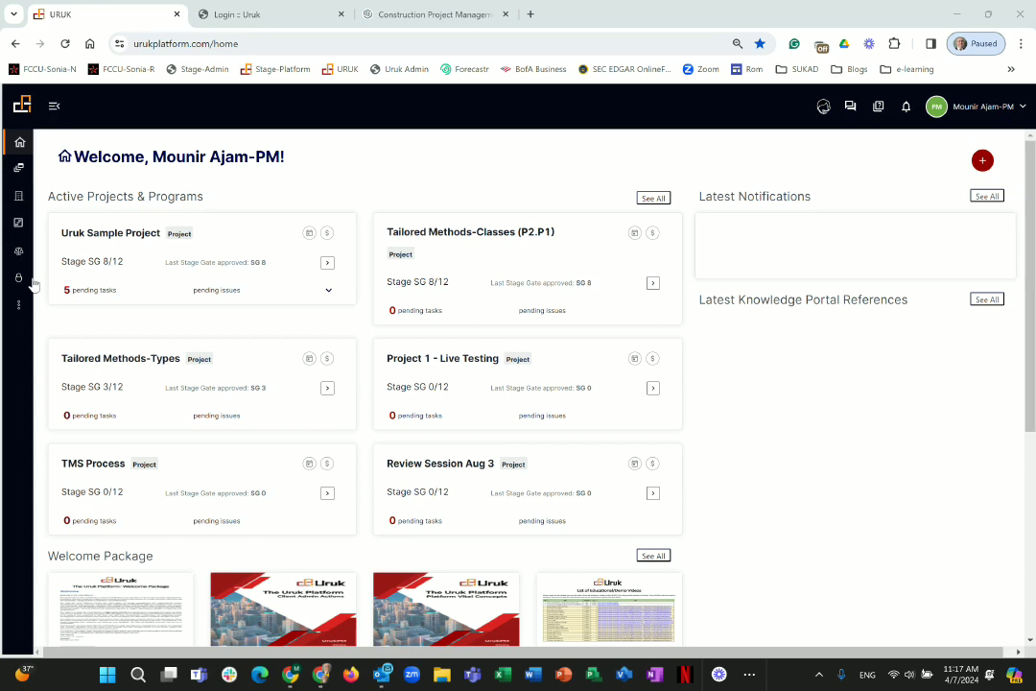
click(52, 105)
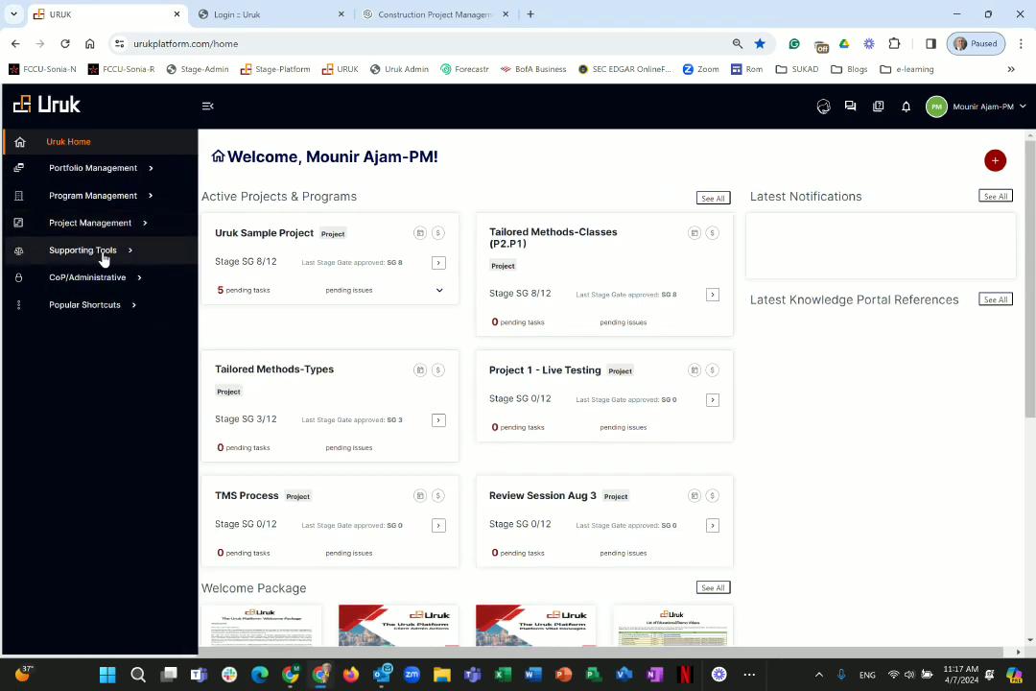
click(103, 257)
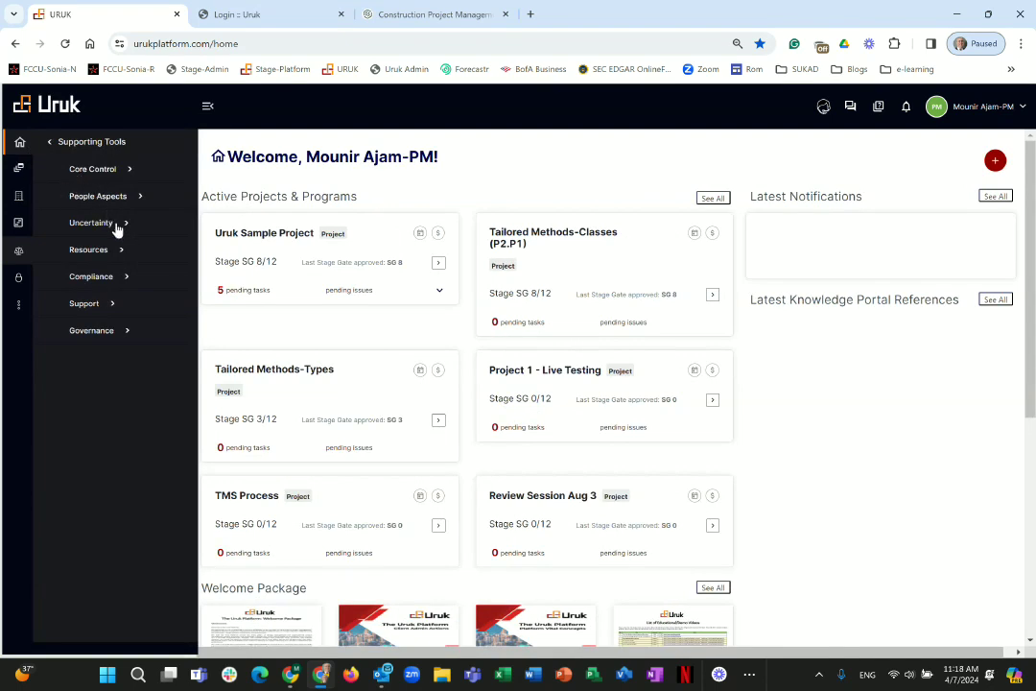
click(104, 171)
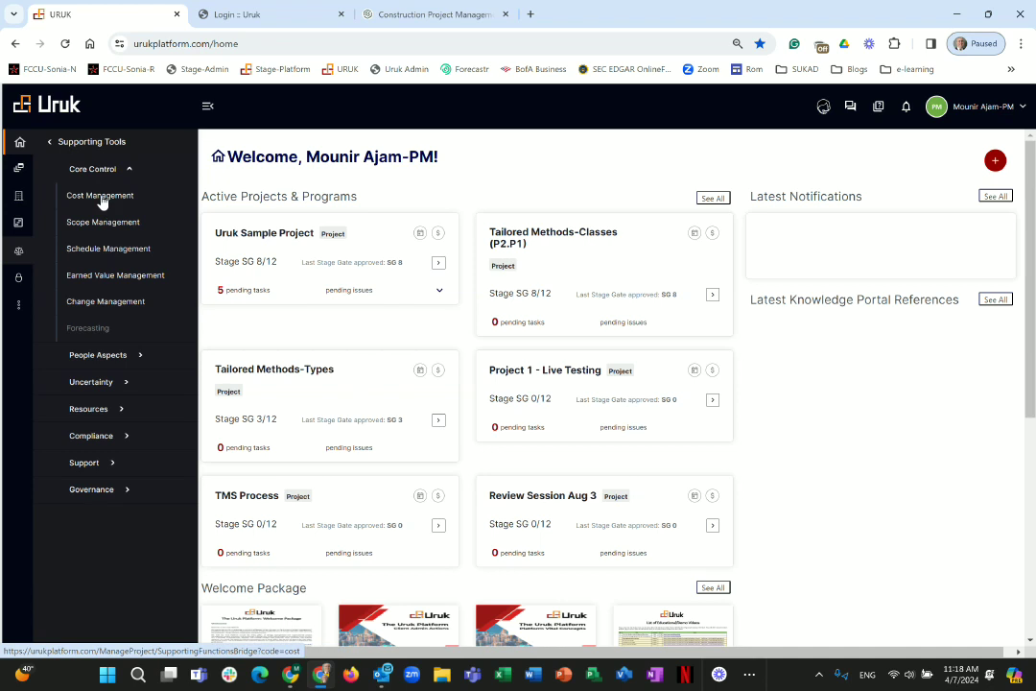
click(109, 192)
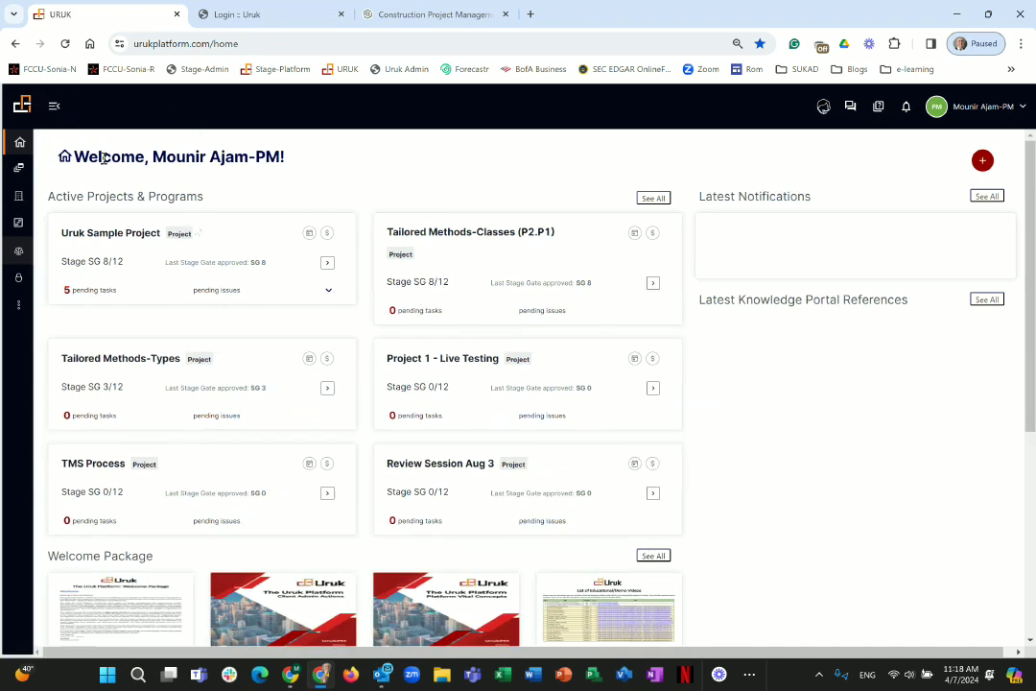
Look through the Supporting Tools listed under People Aspects and Compliance.
mouse_move(48, 140)
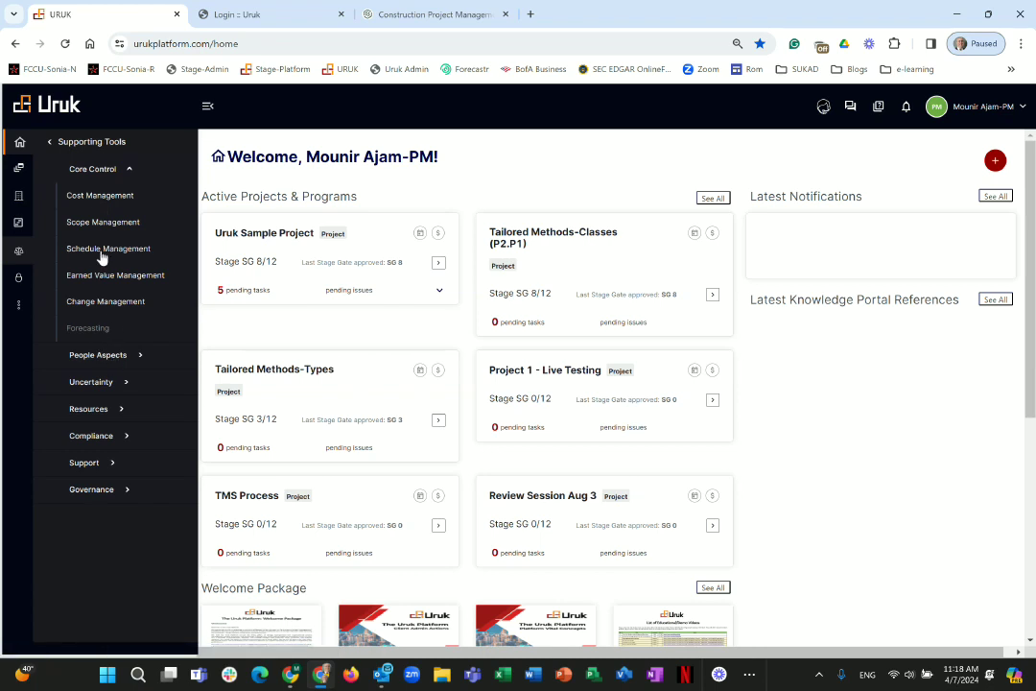
click(88, 354)
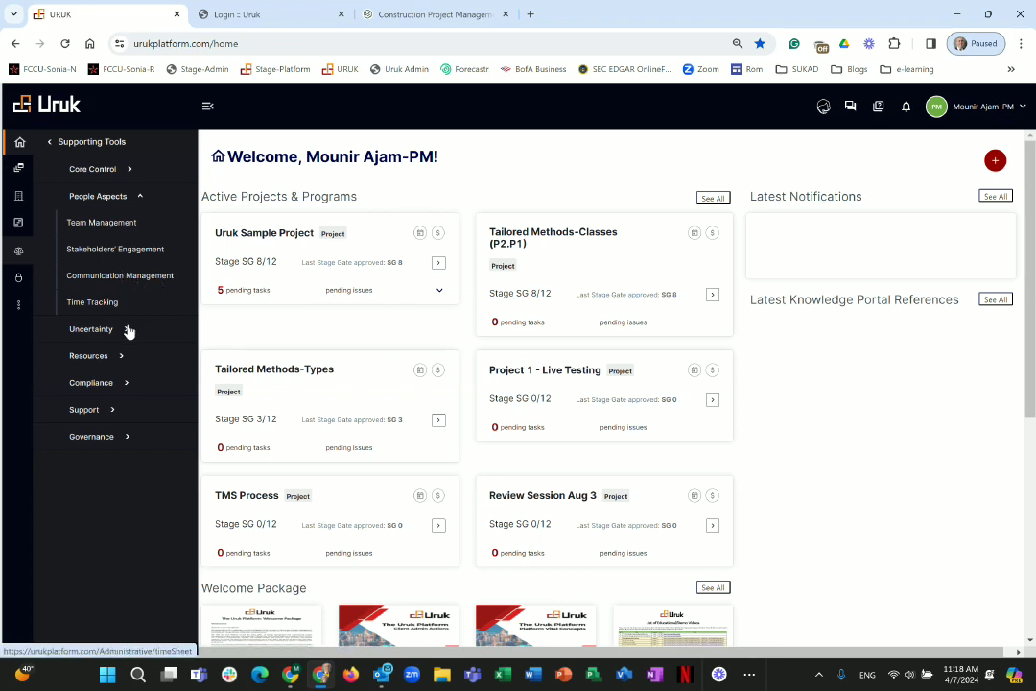
click(91, 384)
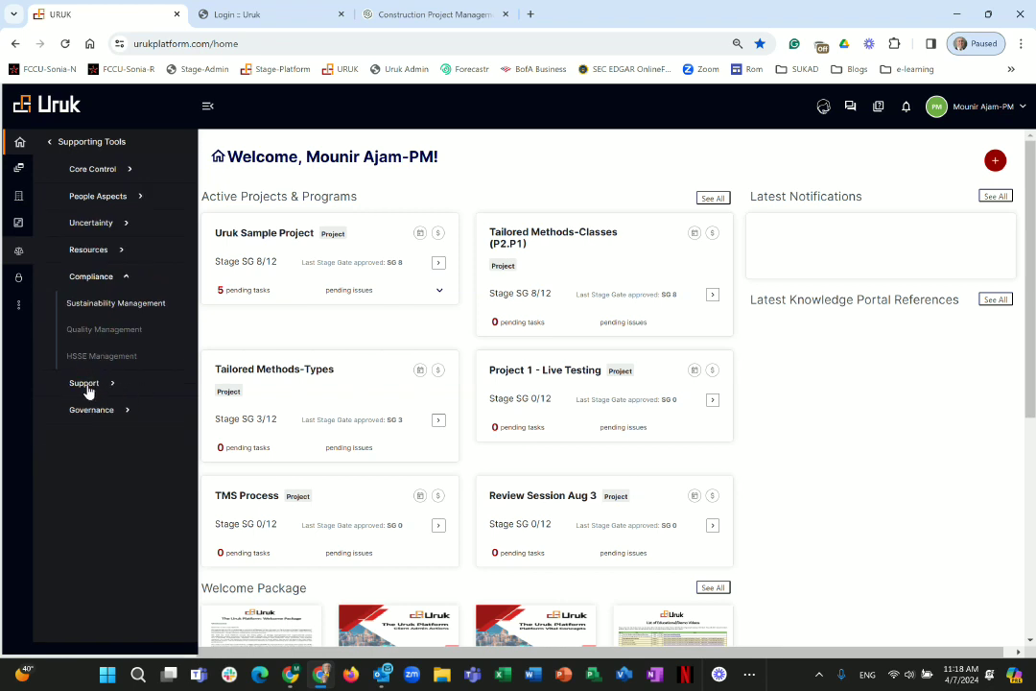
View the Support group of Supporting Tools and open its Captured Lessons Learned page.
click(85, 384)
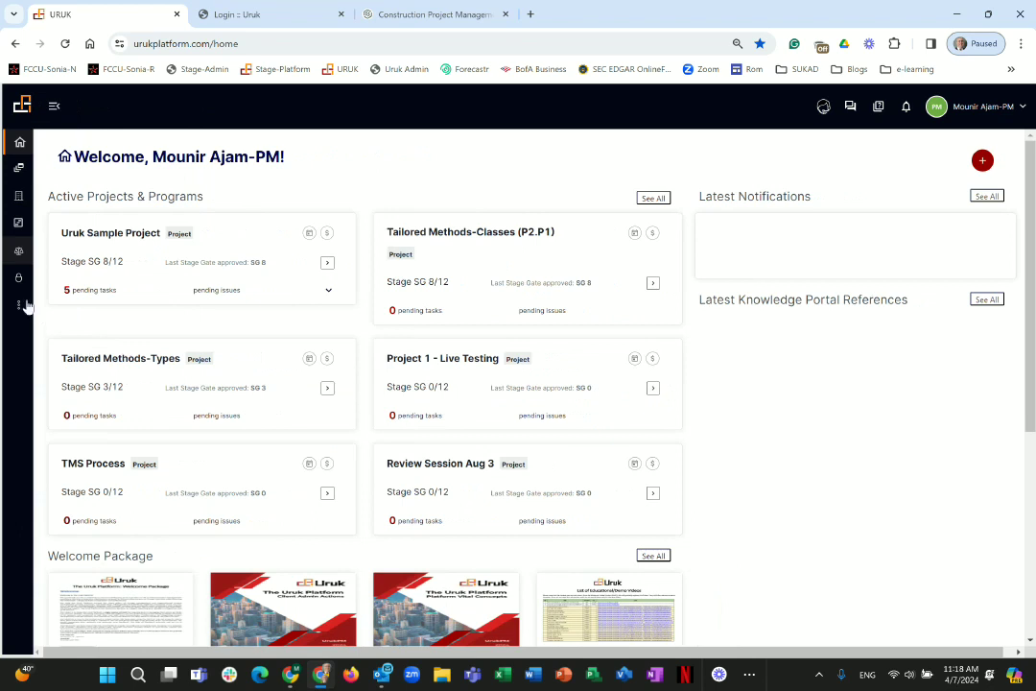
click(54, 105)
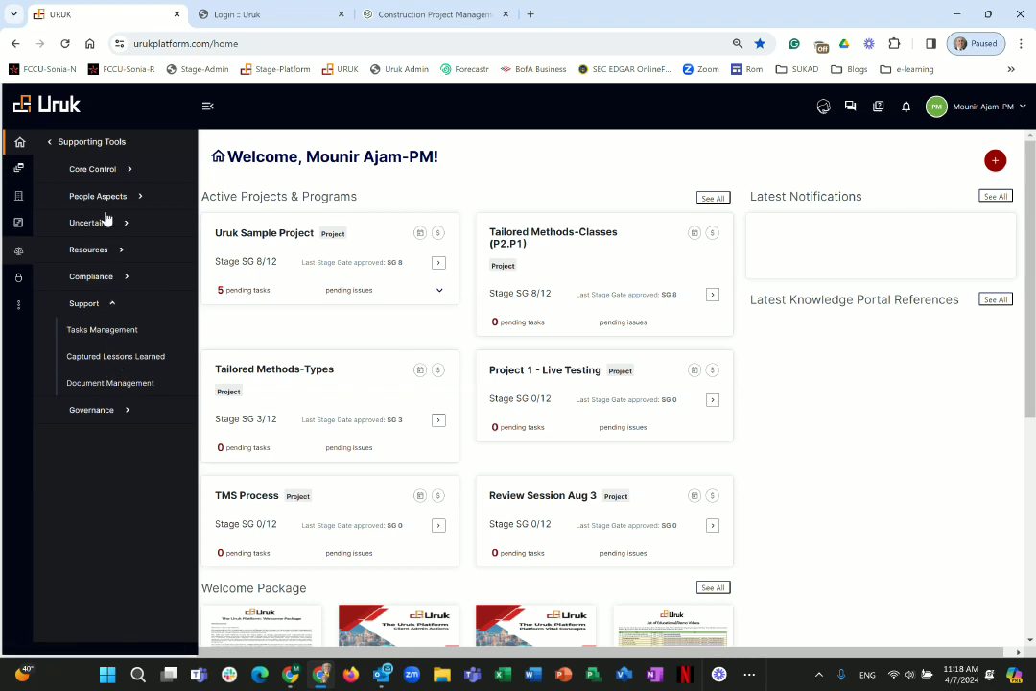
click(119, 366)
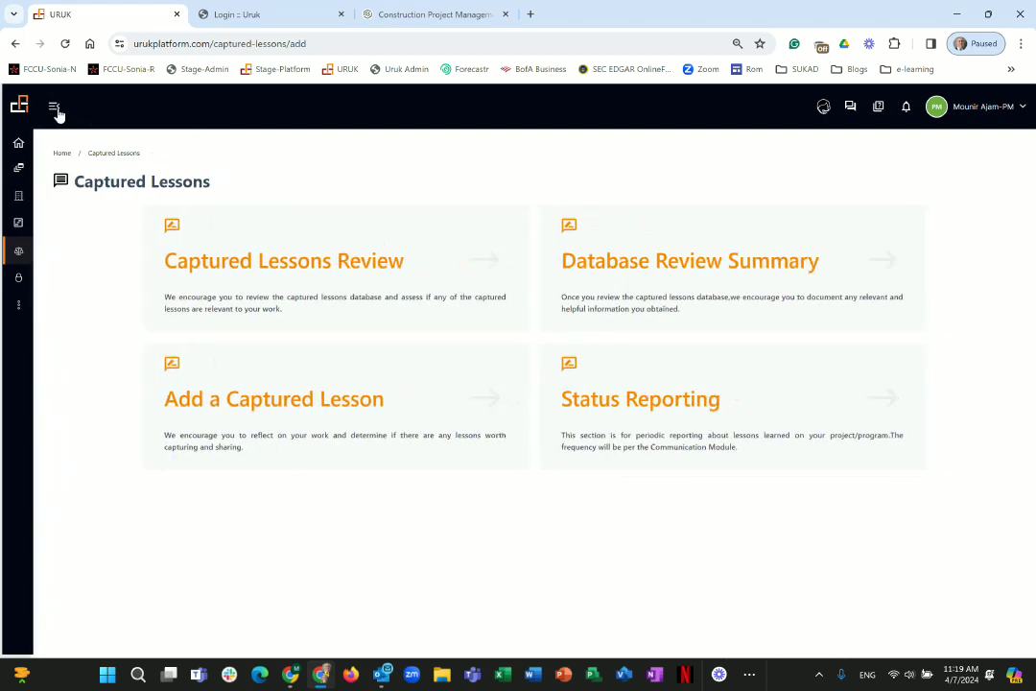
Return to the Uruk home page and open the Project & Program List under Portfolio Management.
click(56, 108)
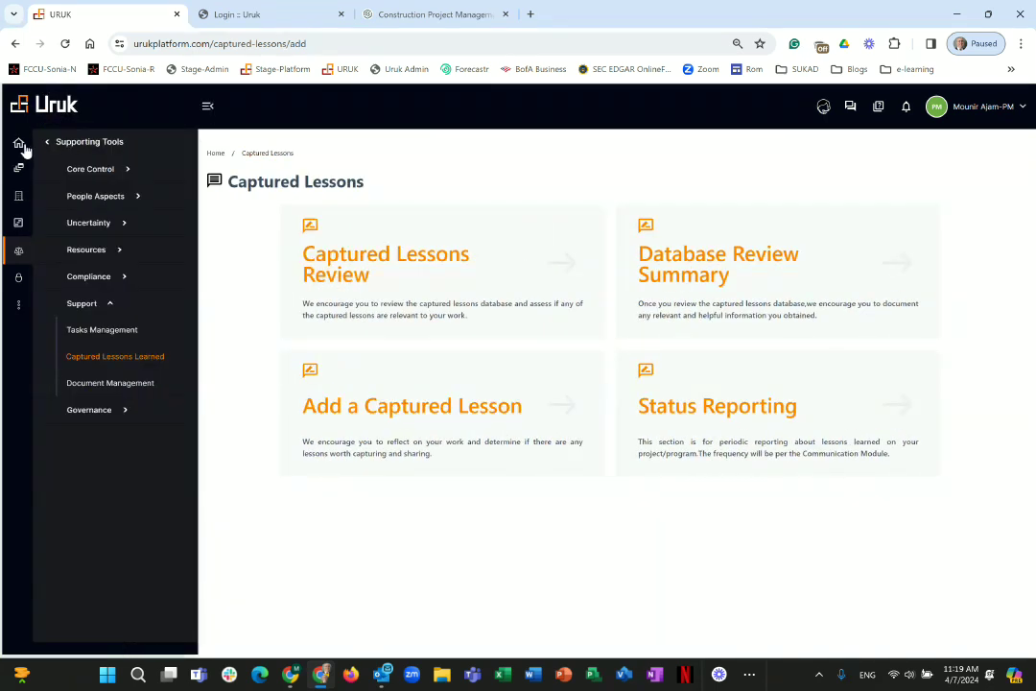
click(120, 158)
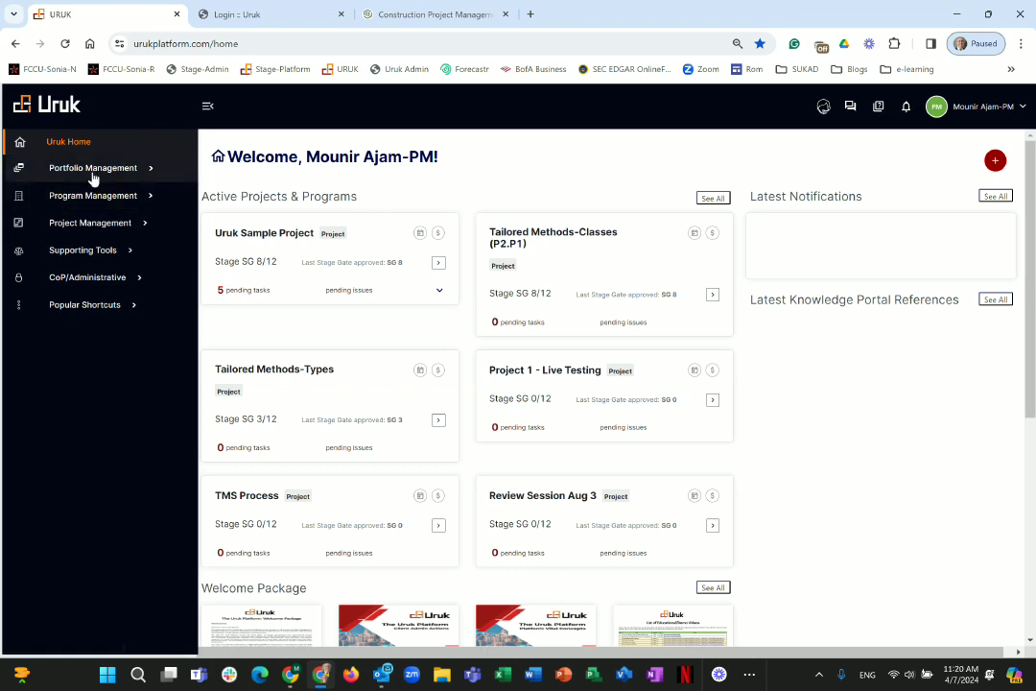
click(93, 179)
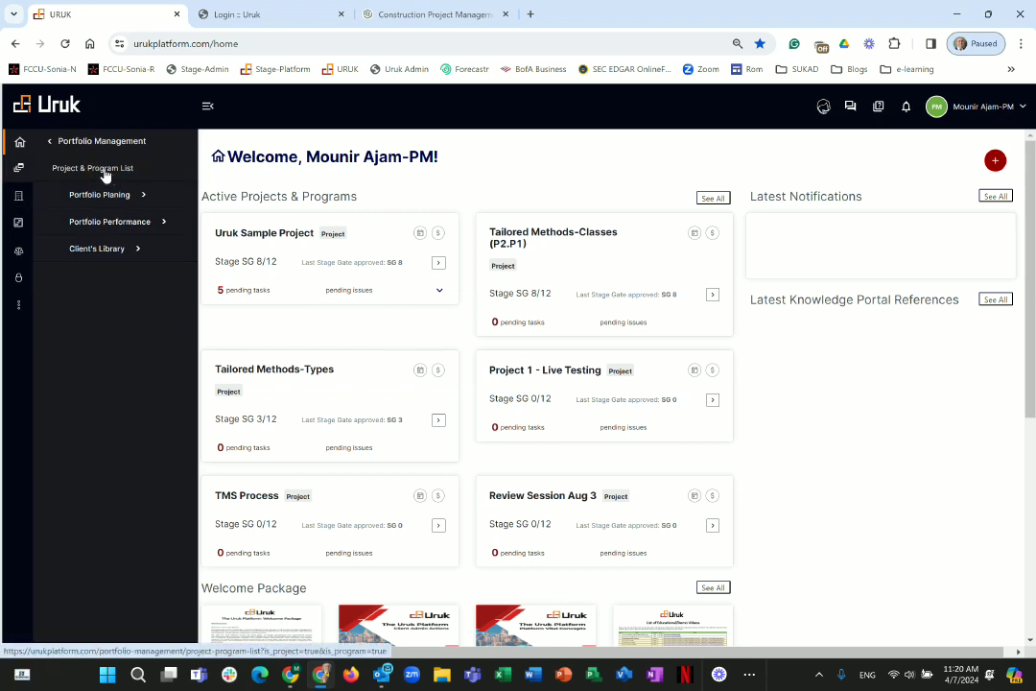
click(103, 173)
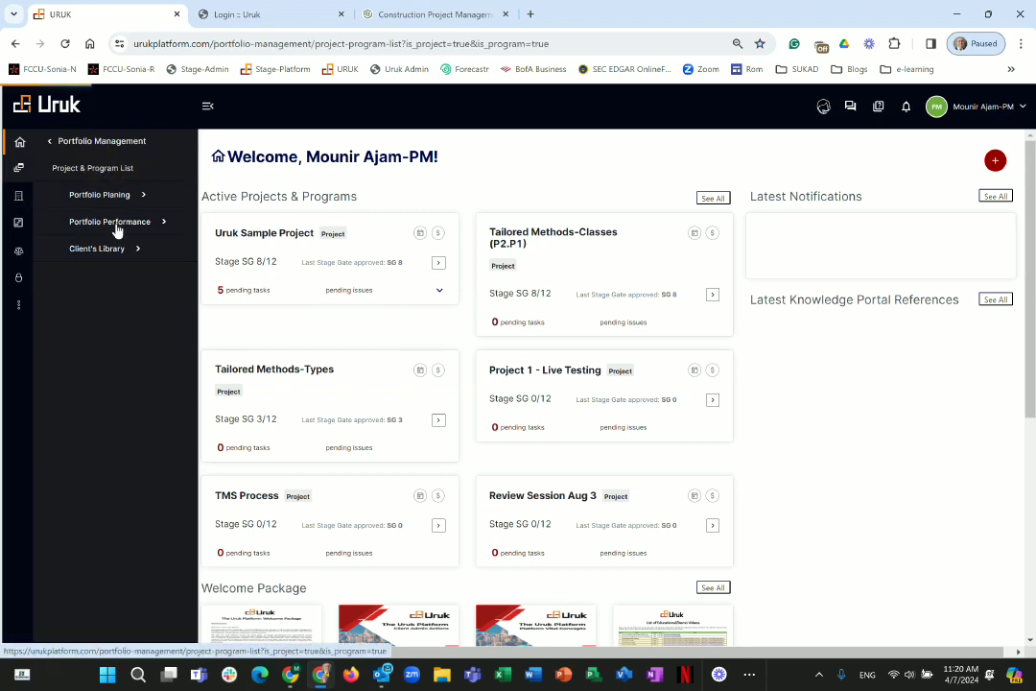